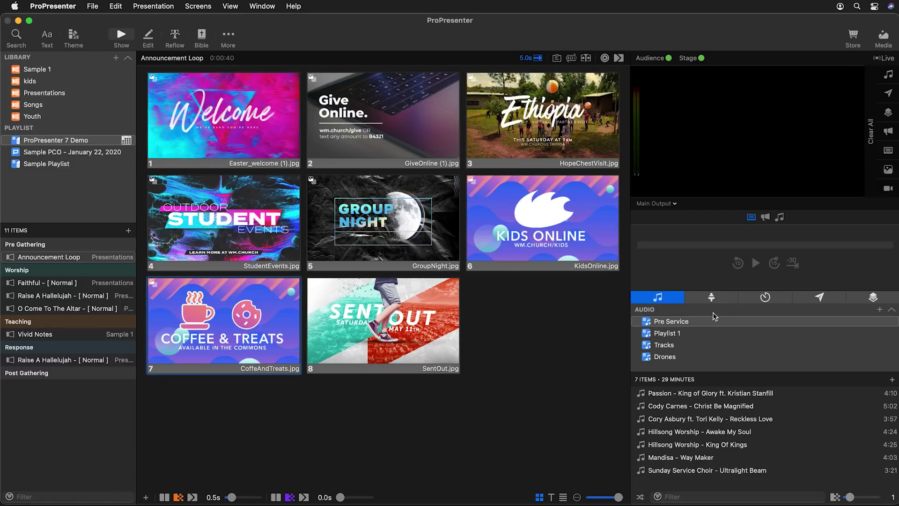
Look through the stage, timer, message and prop show controls, then return to the audio playlists
click(714, 298)
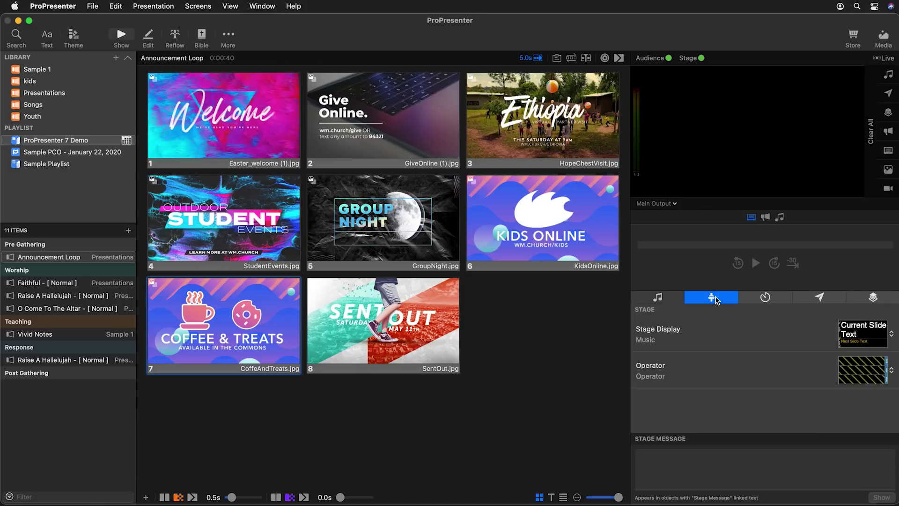
click(768, 298)
click(818, 297)
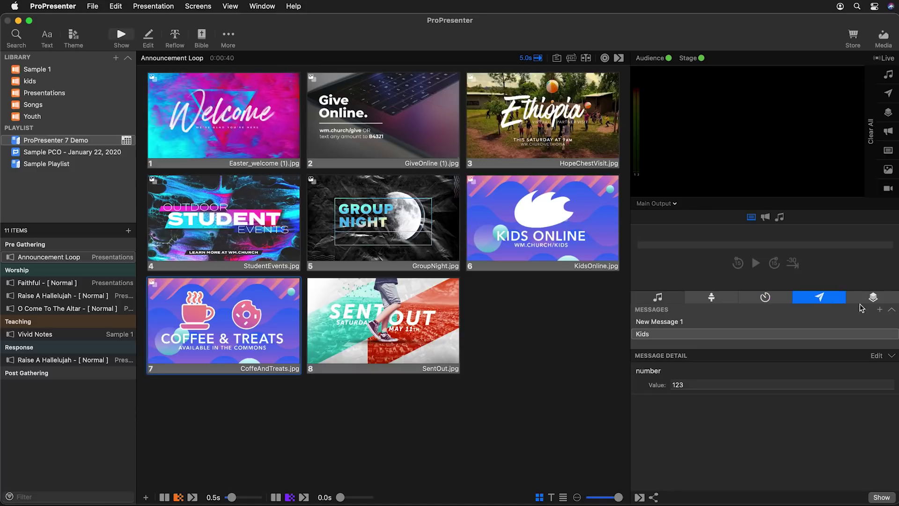
click(874, 299)
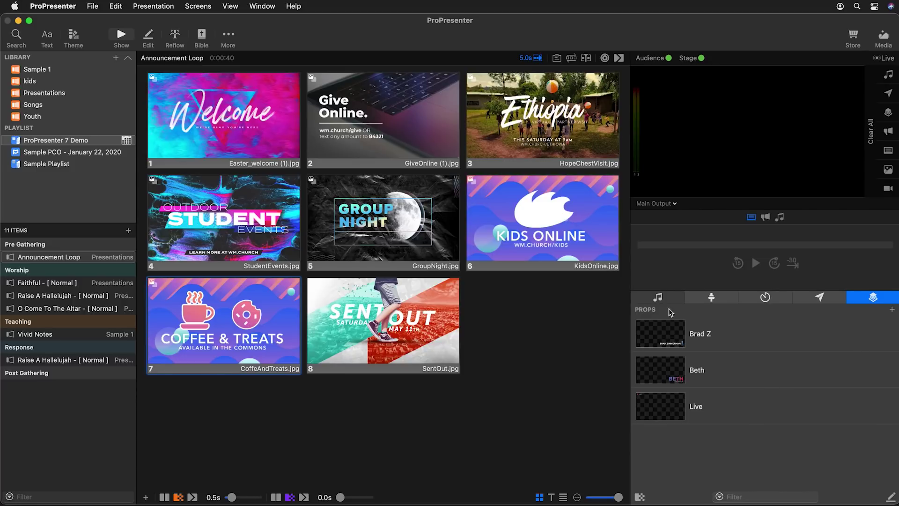
click(659, 298)
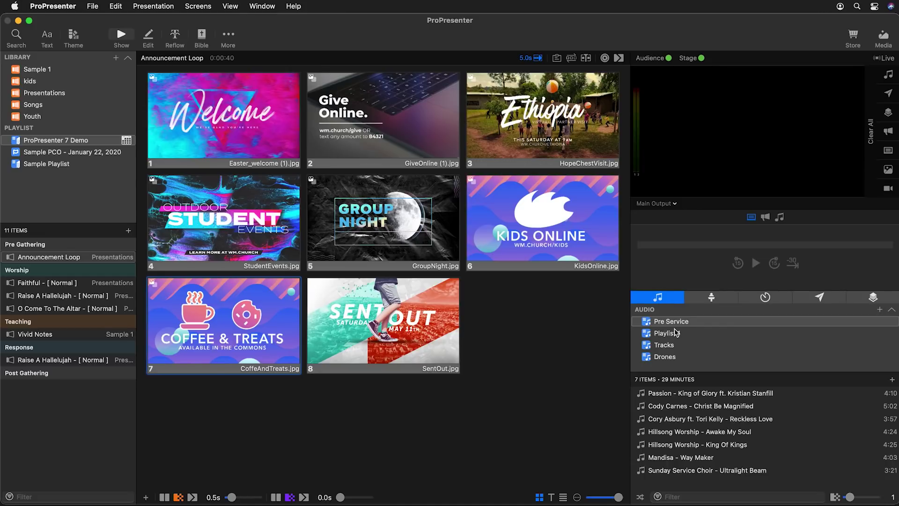
Attach the Pre Service audio playlist to the Welcome slide and test it live, clearing all output at the end
click(702, 321)
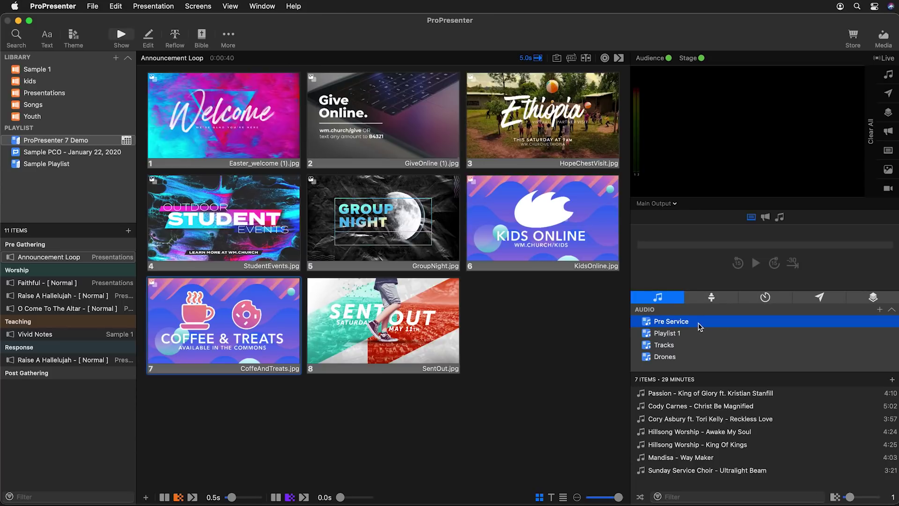
drag(701, 325, 221, 101)
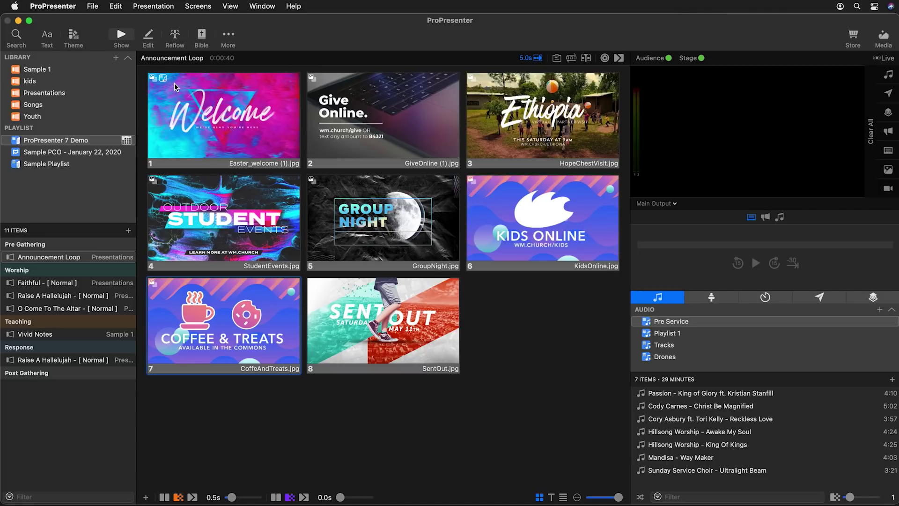
click(199, 96)
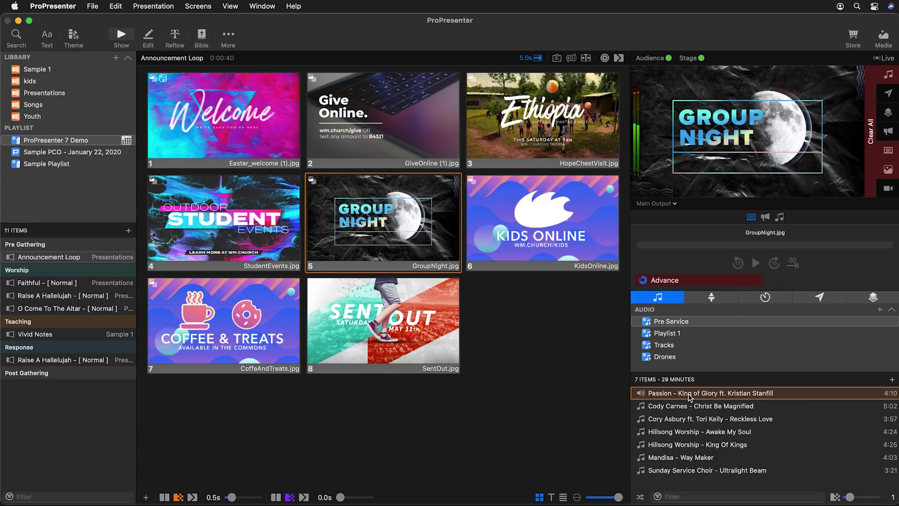
click(872, 182)
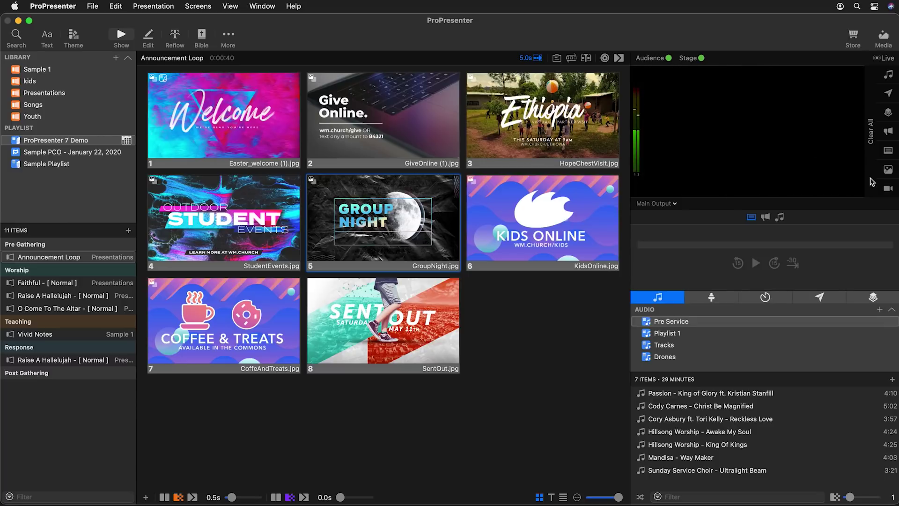
Review the stage layouts available for the Stage Display screen without changing the current choice
click(720, 300)
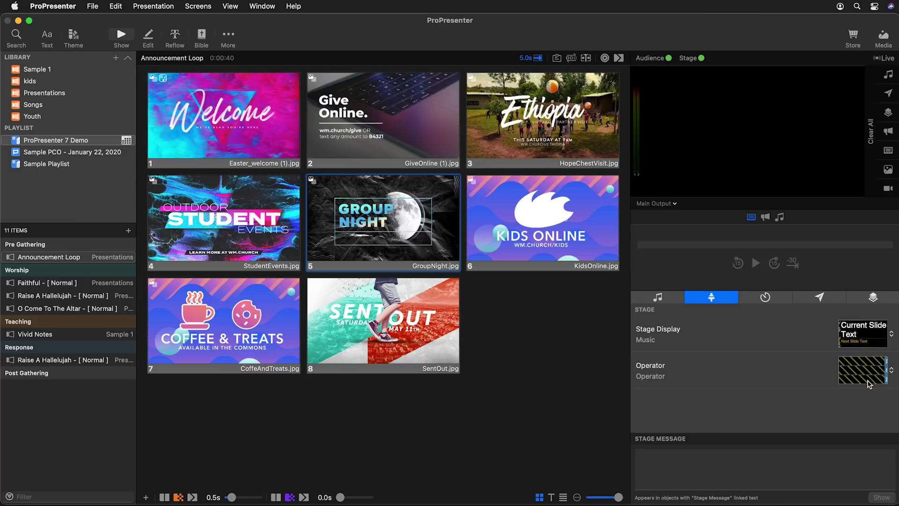
click(874, 334)
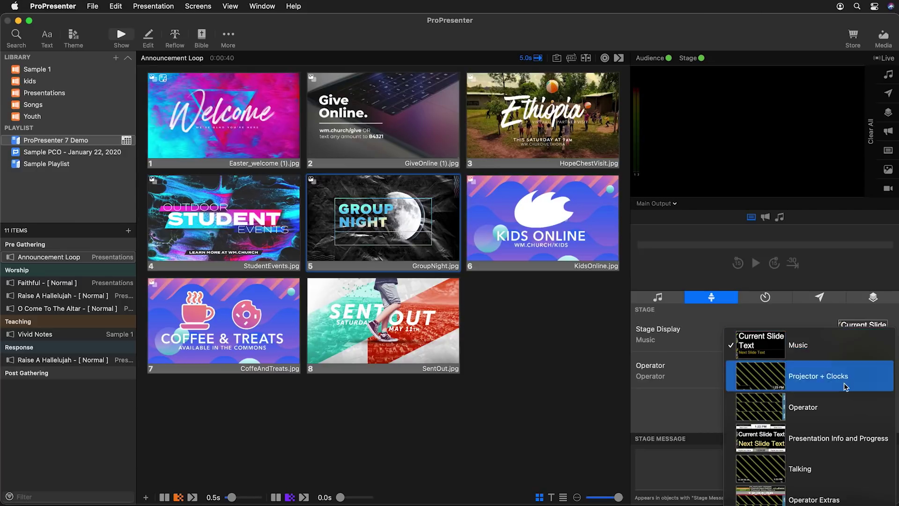
scroll(830, 463, down, 2)
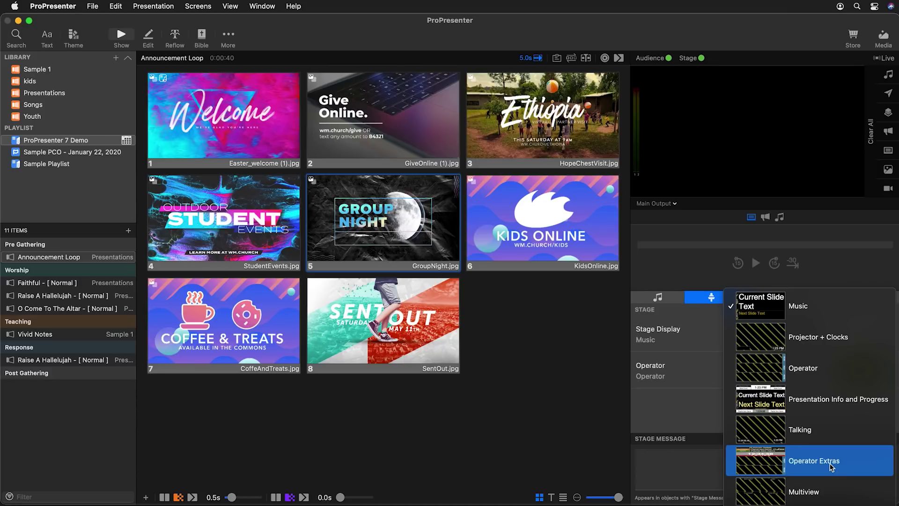
click(830, 462)
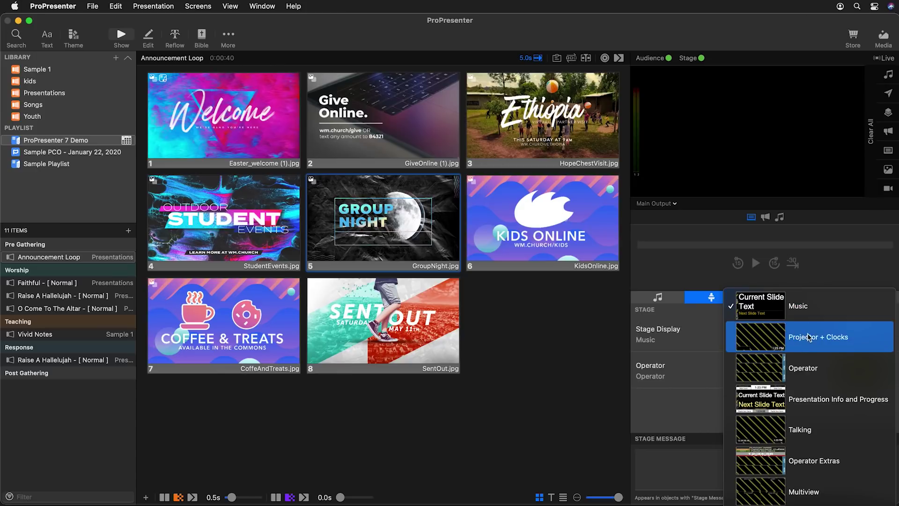
click(677, 415)
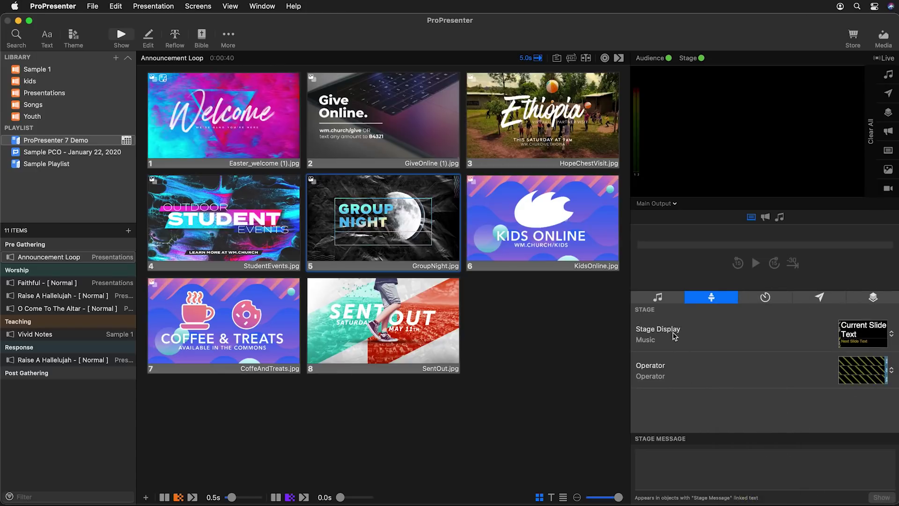
Add a stage layout action to the Welcome slide that sets the Stage Display screen to Projector + Clocks
drag(656, 350, 199, 103)
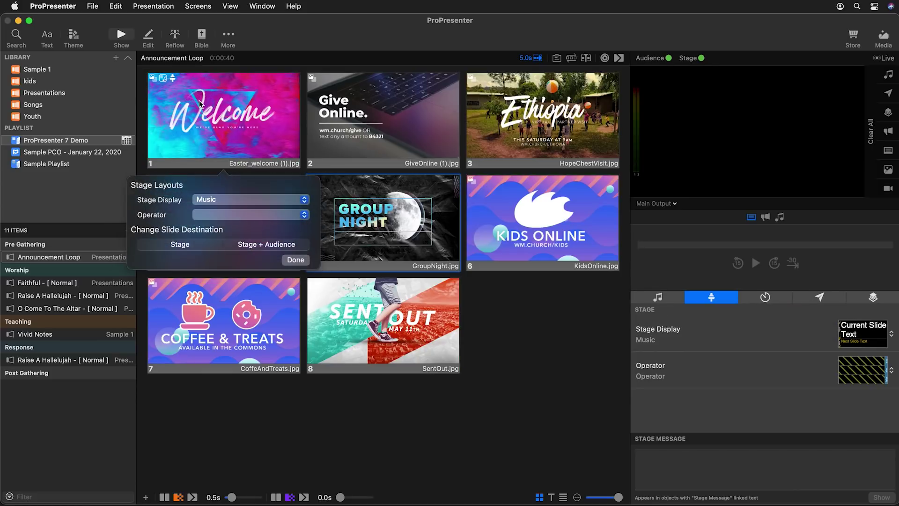
click(221, 204)
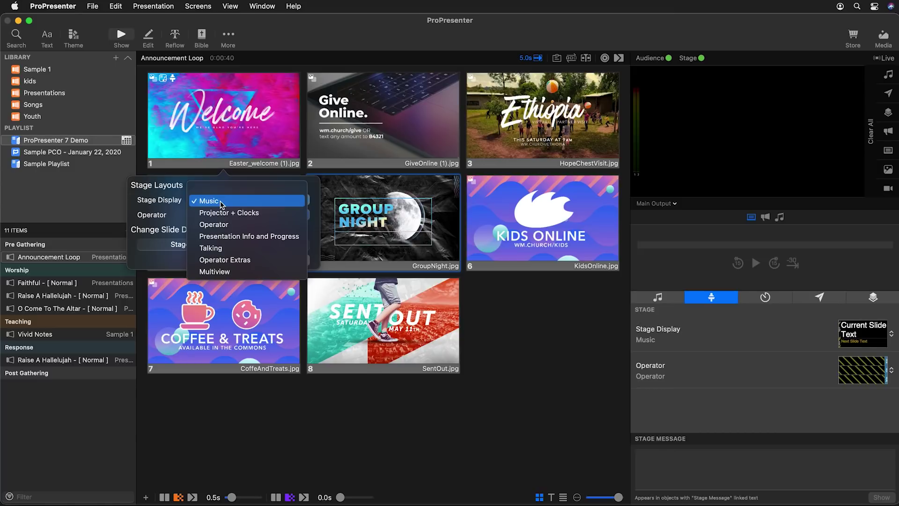
click(240, 216)
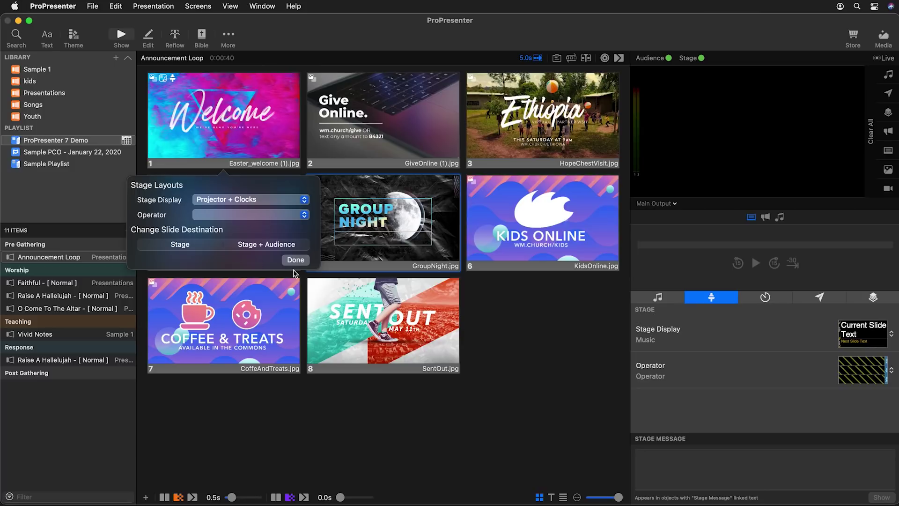
click(295, 260)
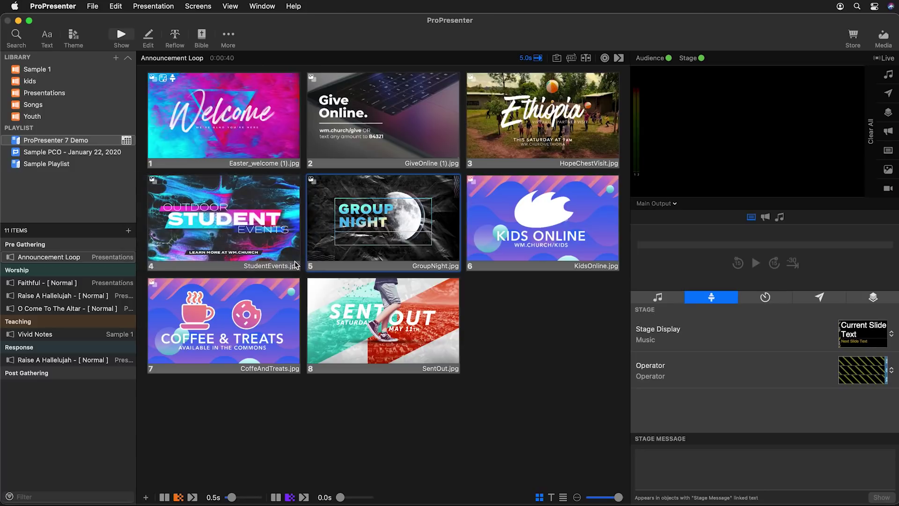
Trigger the Welcome slide and switch the output preview to Stage Display to check the layout, clearing all output at the end
click(196, 108)
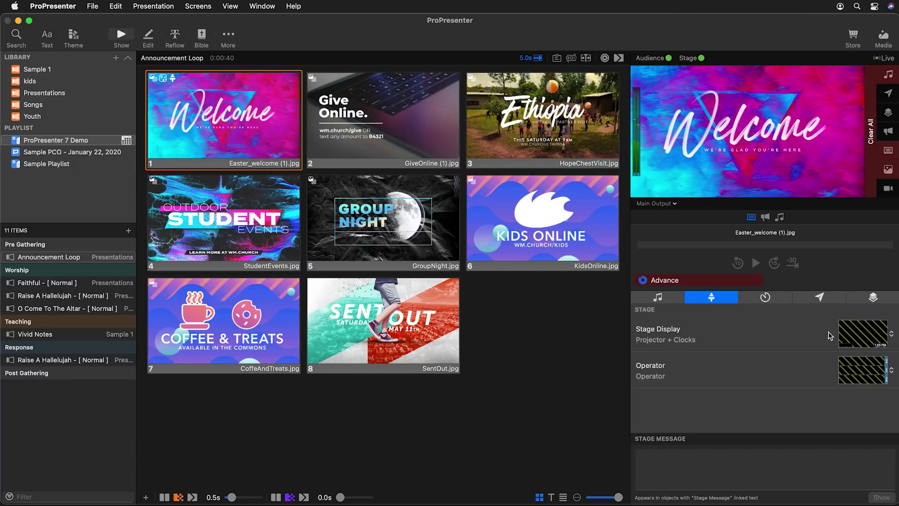
click(662, 205)
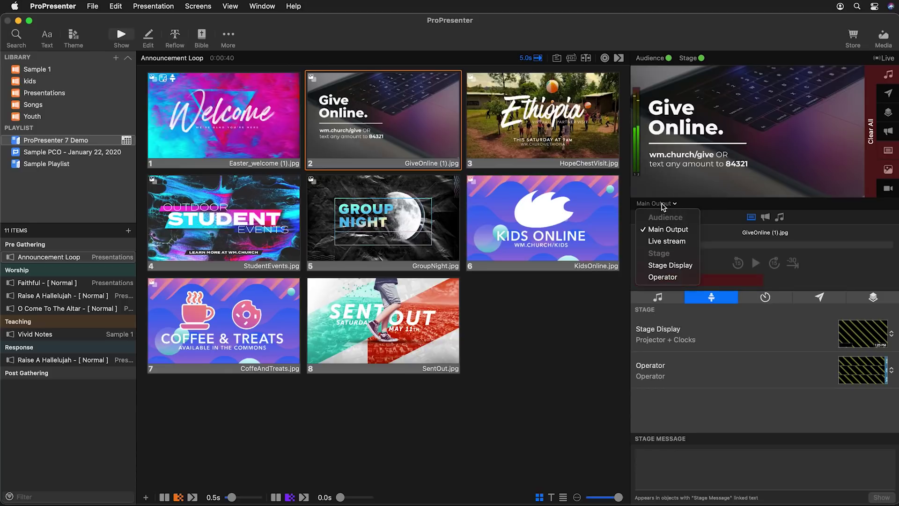
click(678, 266)
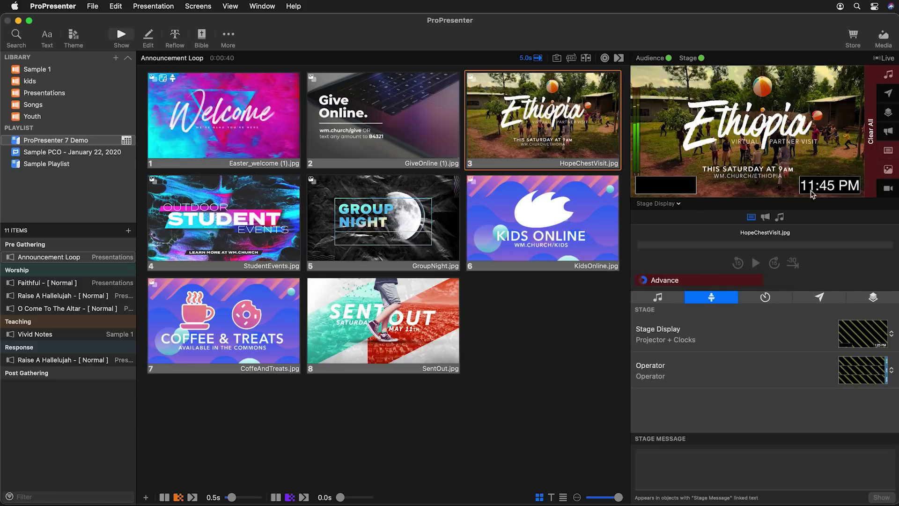
click(870, 173)
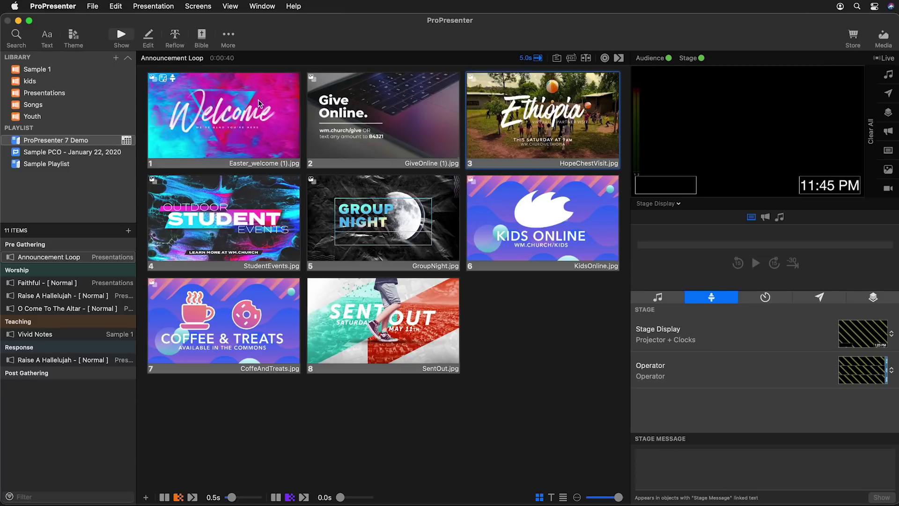
Open the Stage Editor and add a Stage Message object to the Music layout
click(229, 34)
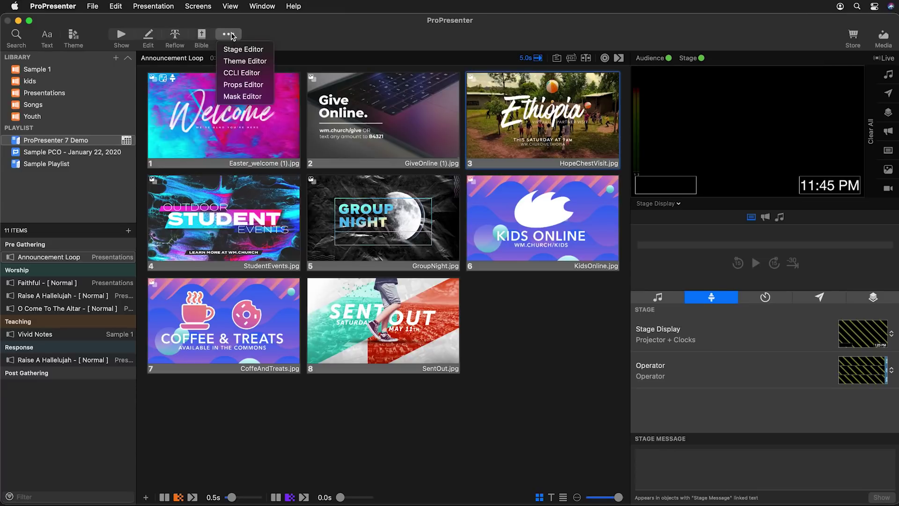
click(254, 48)
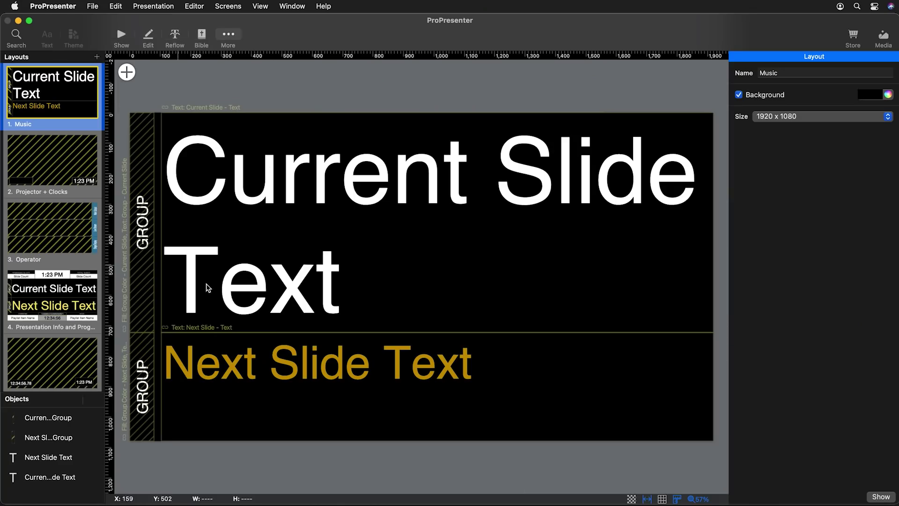
click(127, 73)
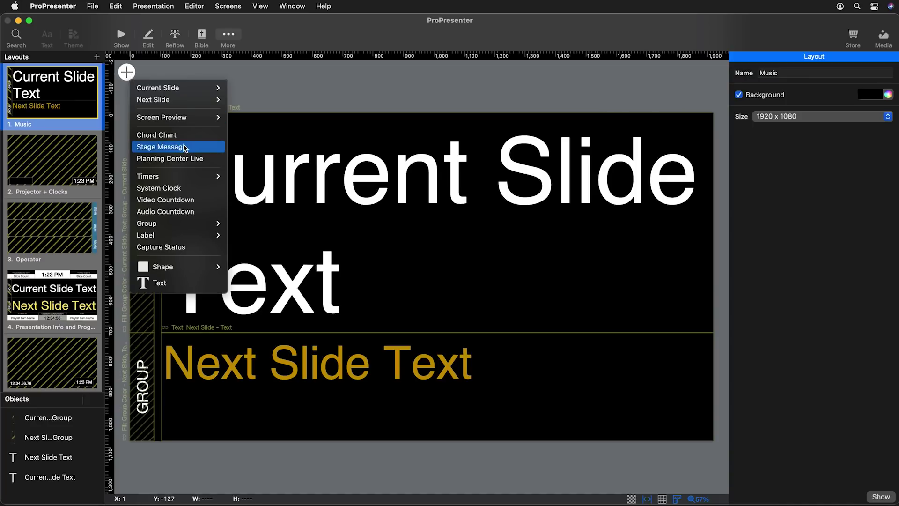
click(195, 148)
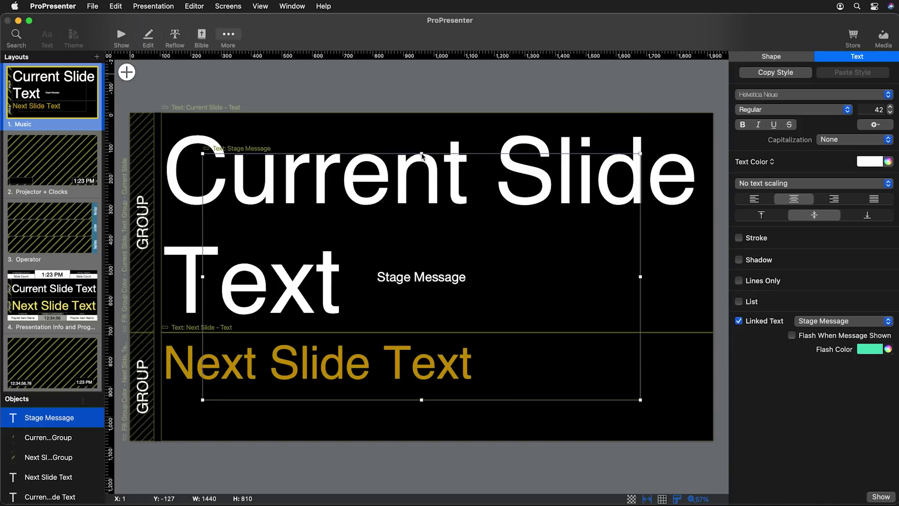
Resize the Stage Message box to about 1920 x 357 so it covers the Next Slide Text area across the full layout width
drag(422, 162, 429, 338)
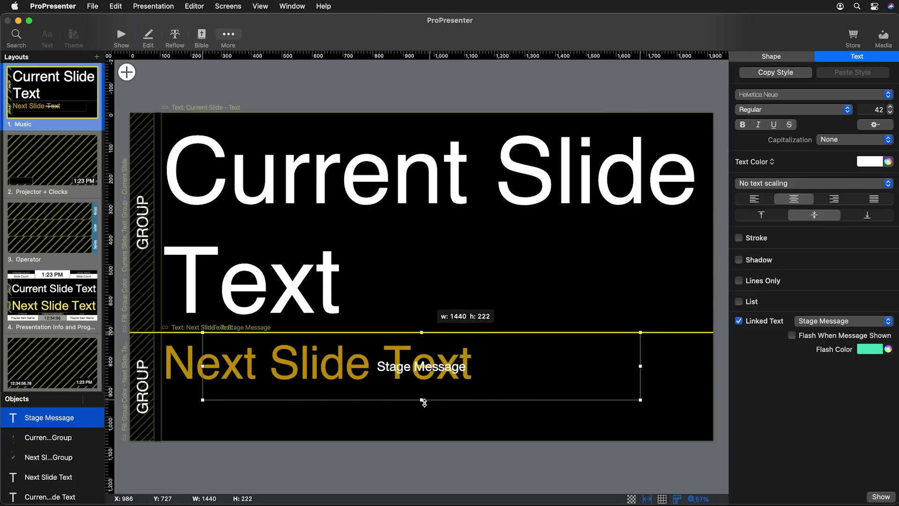
drag(422, 400, 481, 435)
drag(641, 388, 713, 387)
drag(199, 387, 128, 377)
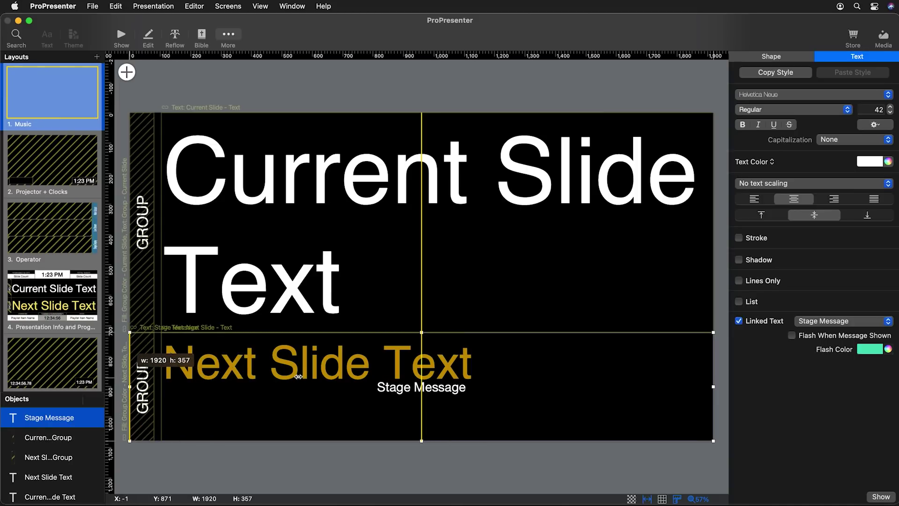
drag(420, 374, 419, 374)
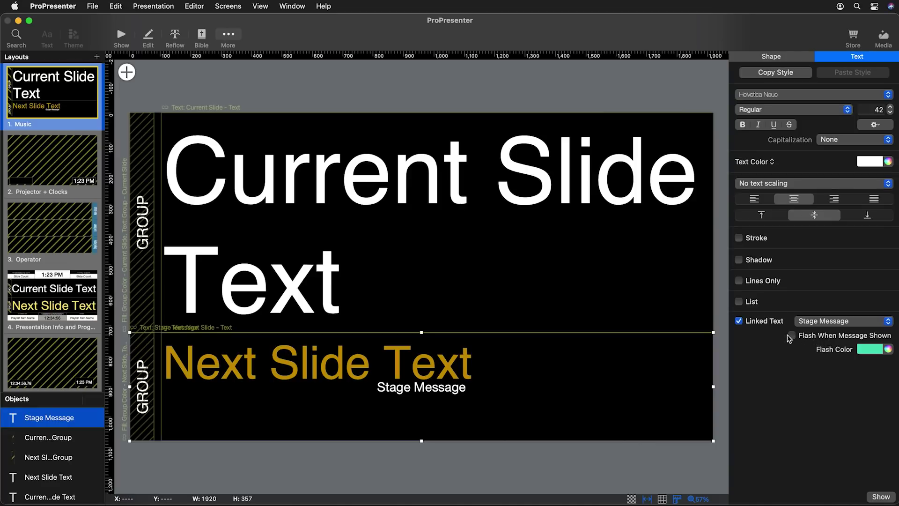
Give the Stage Message box a solid dark red fill
click(777, 58)
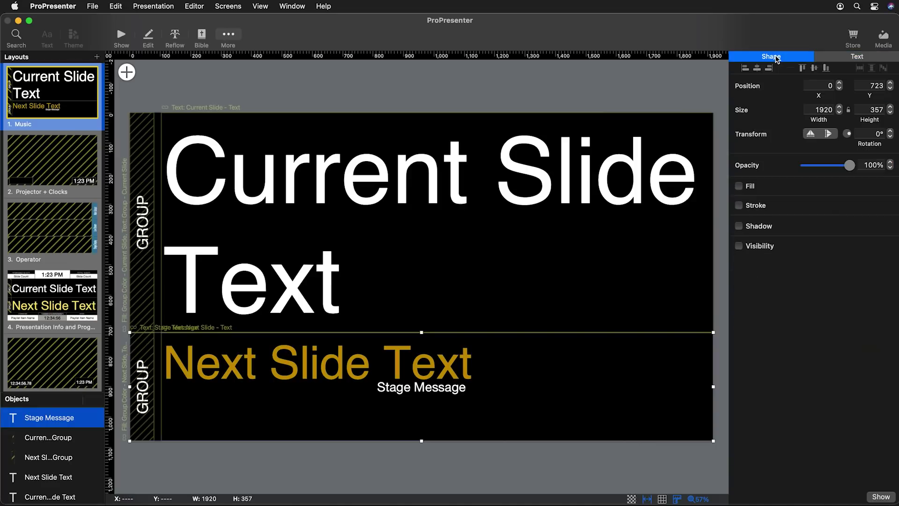
click(739, 186)
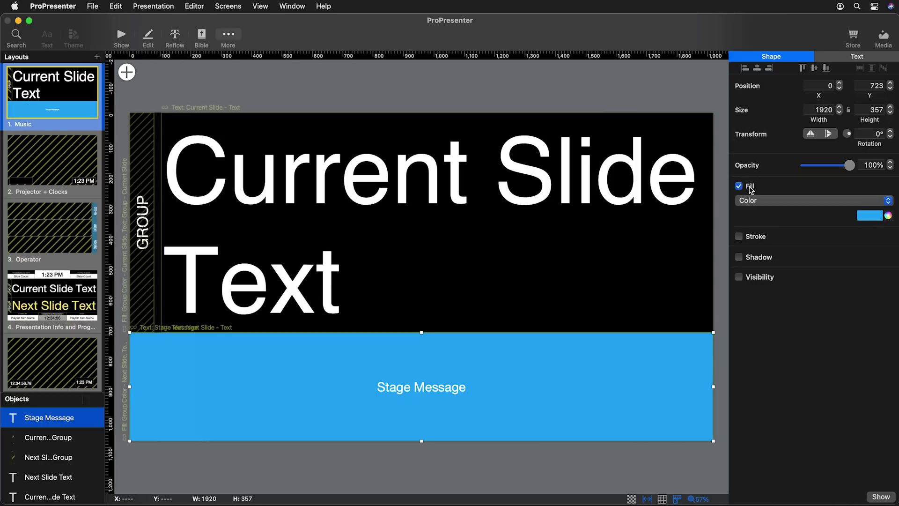
click(872, 215)
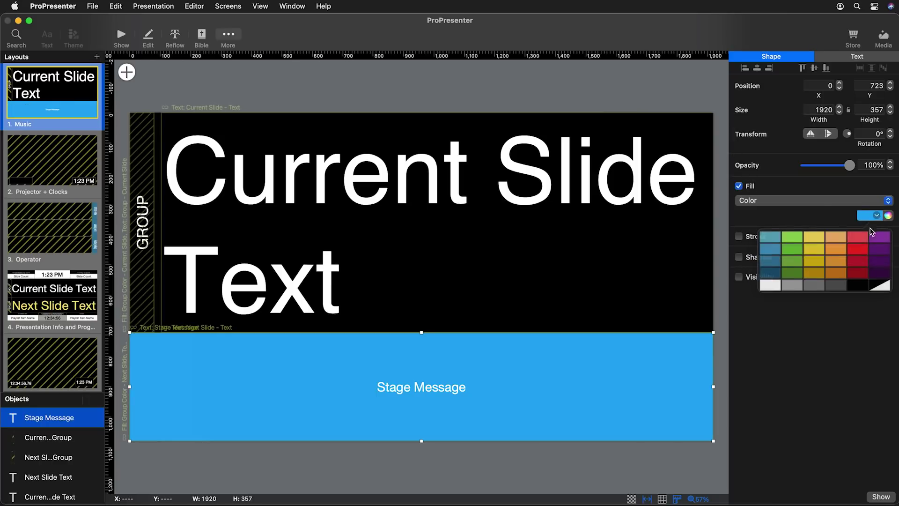
click(858, 272)
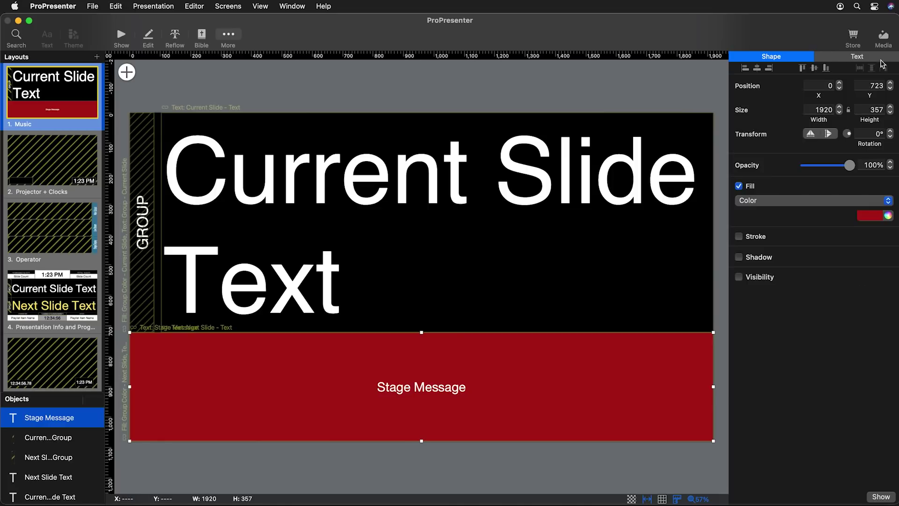
Set the Stage Message text scaling to Scale text up to fit container
click(857, 57)
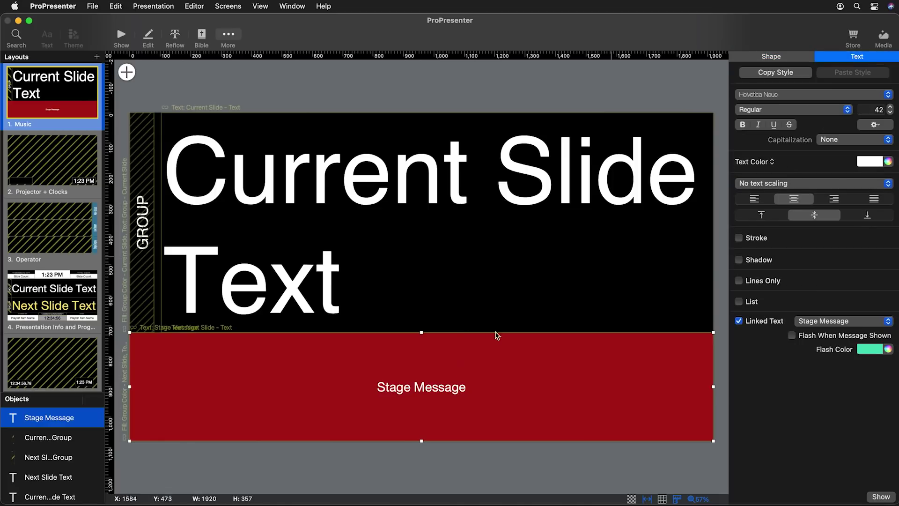
click(795, 185)
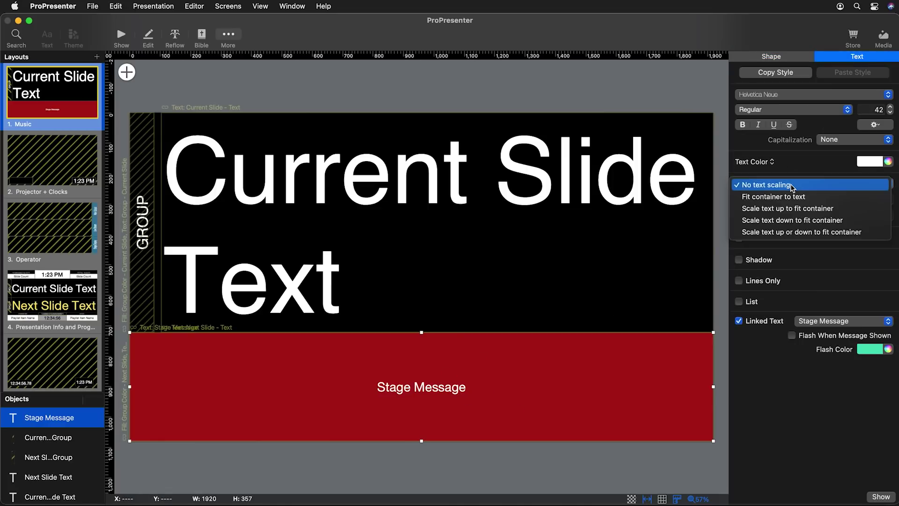
click(791, 208)
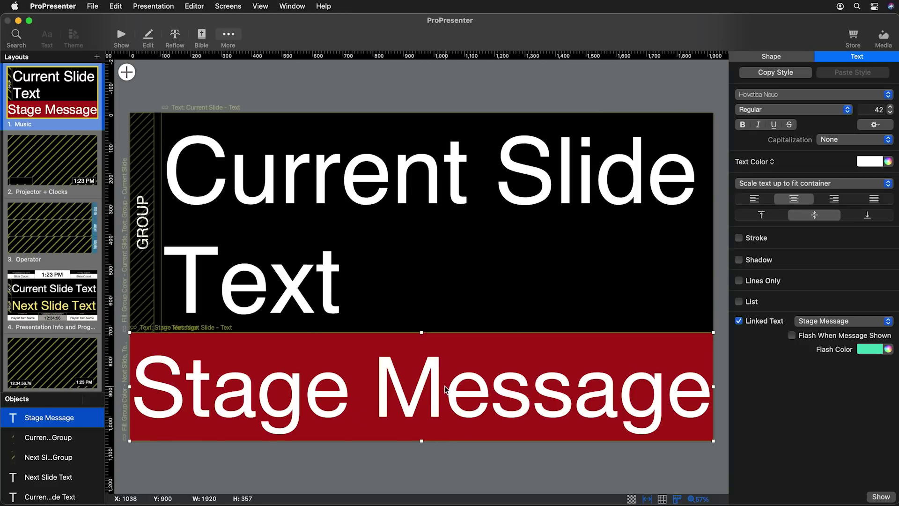
Make the Stage Message box visible only when the Stage Message slide object has text
click(776, 59)
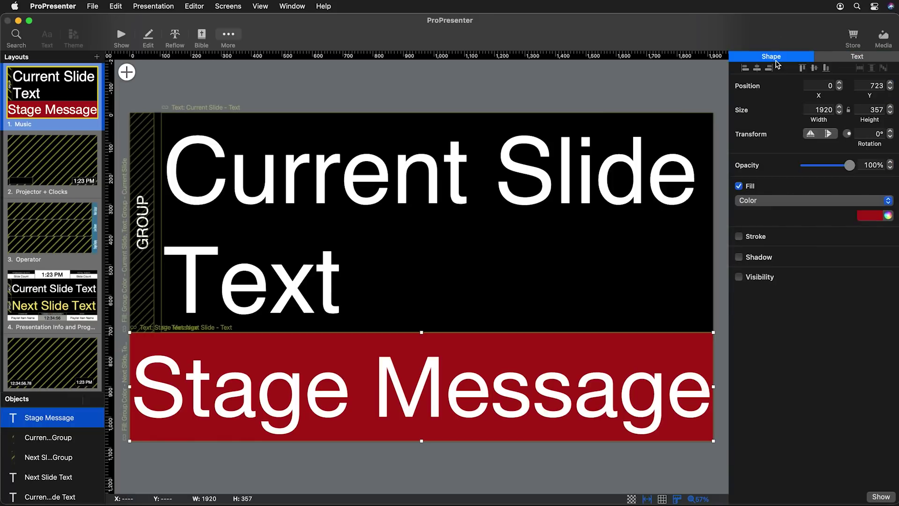
click(760, 277)
click(771, 323)
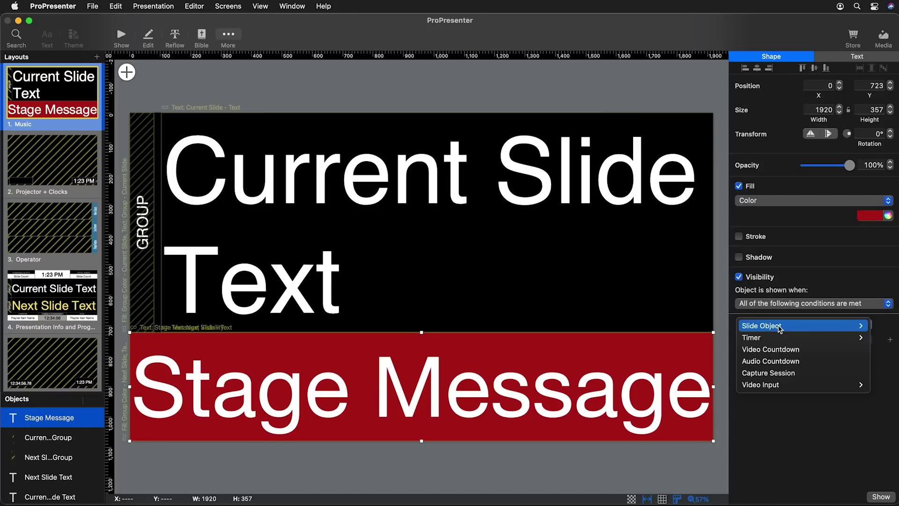
mouse_move(779, 329)
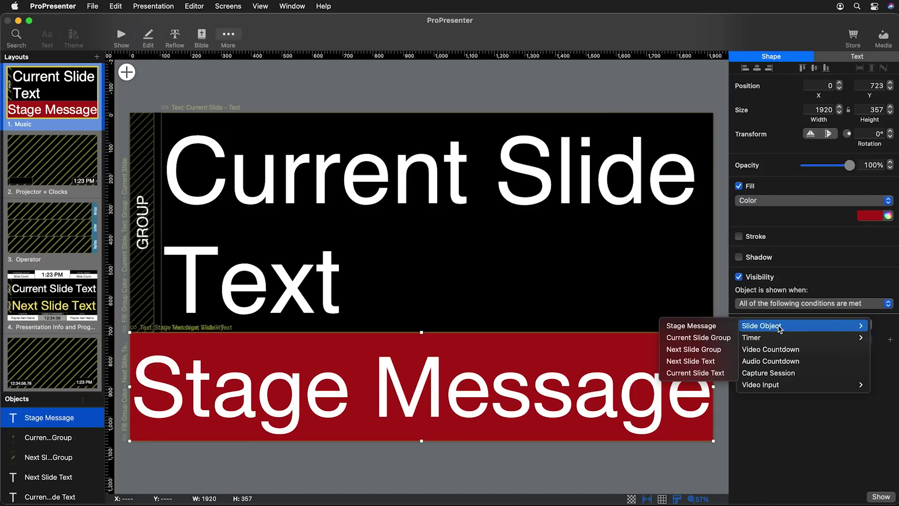
click(699, 325)
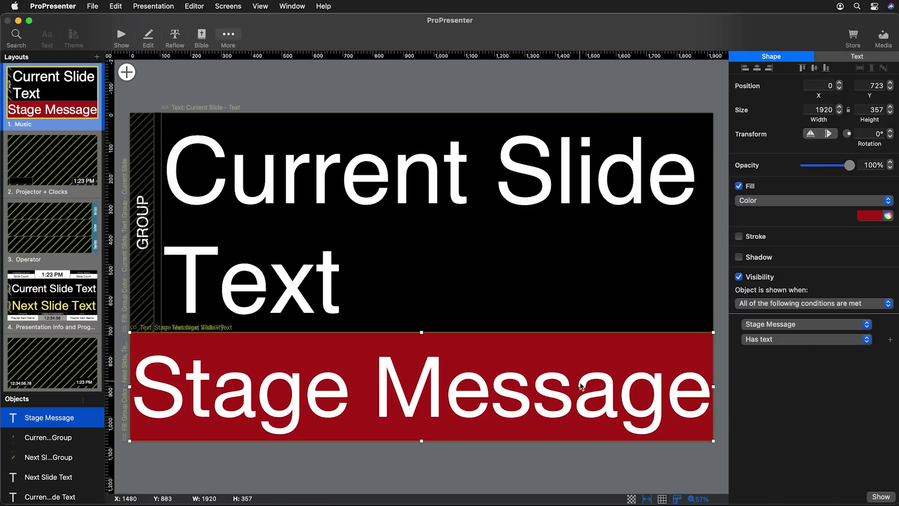
Return to the Show view and assign the Music layout to the Stage Display screen
click(121, 36)
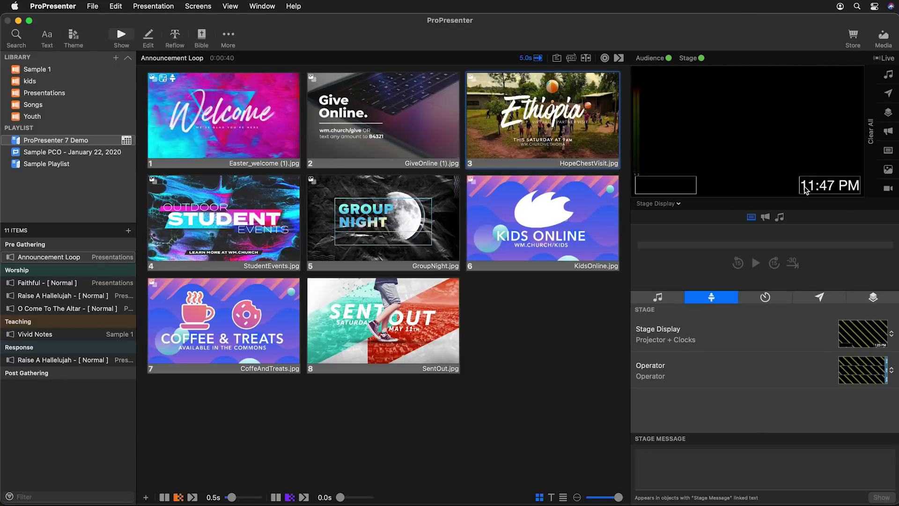
click(874, 338)
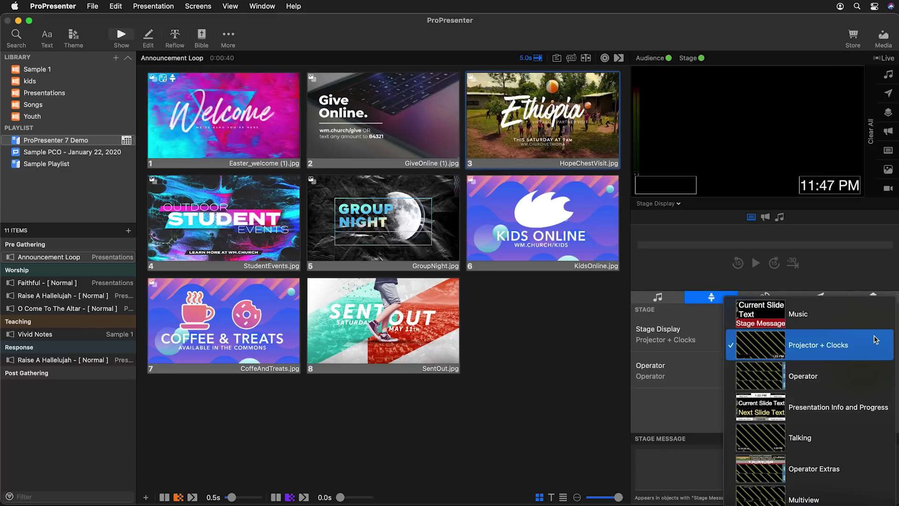
click(814, 322)
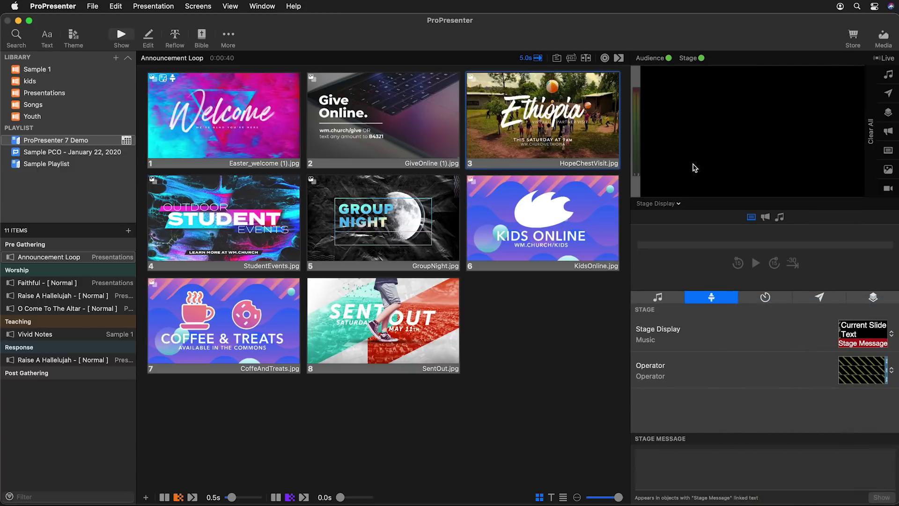
Enter the stage message "hello", show it on the stage screen and hide it again
click(671, 460)
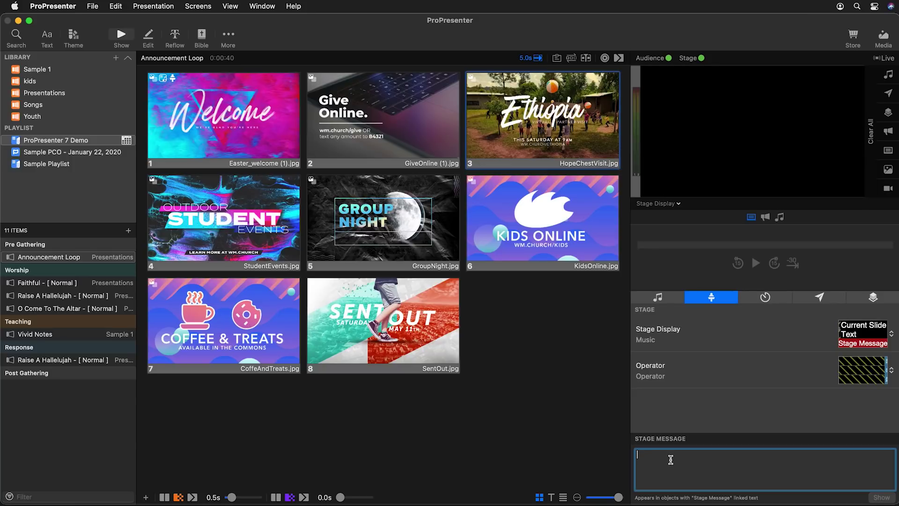
text(hello)
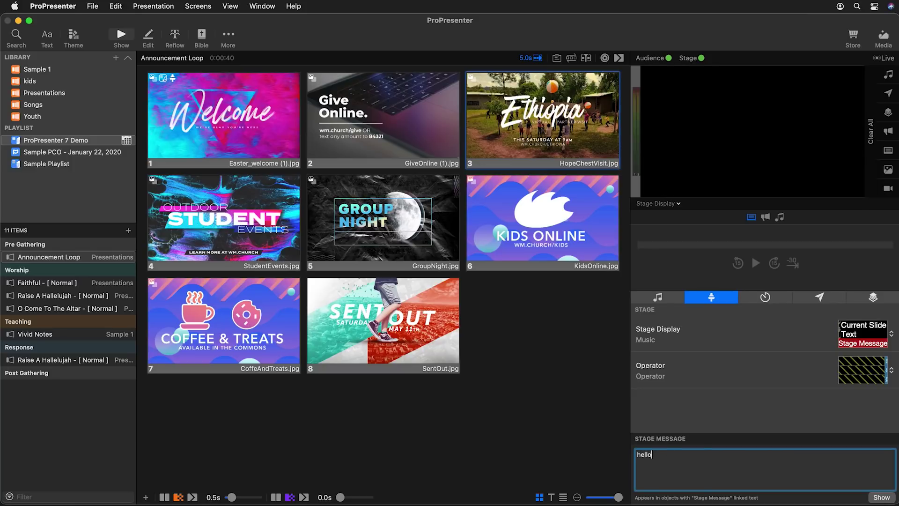
click(882, 497)
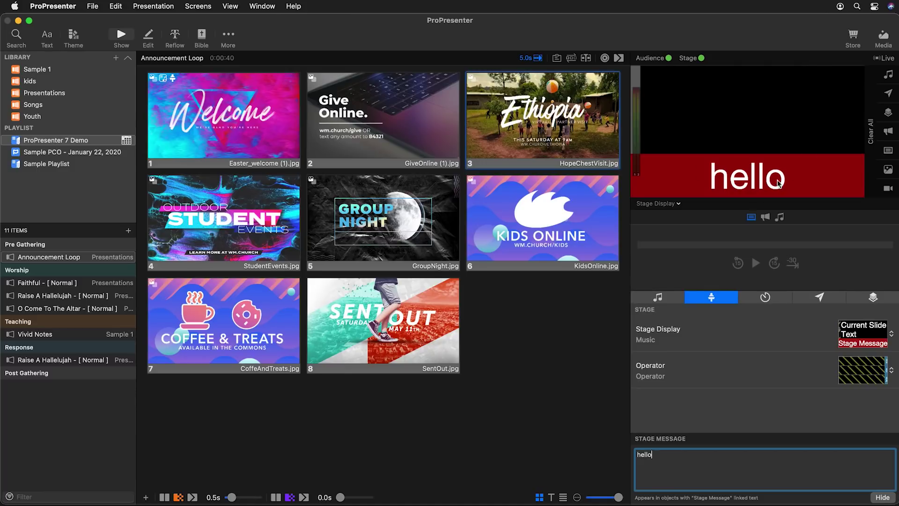
click(883, 497)
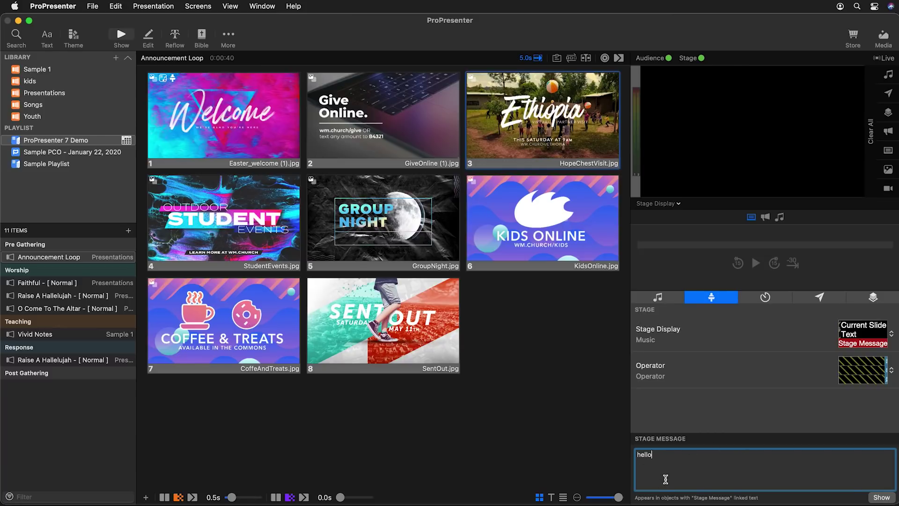
Open the timers and run the Segment Clock for about 12 seconds
click(763, 301)
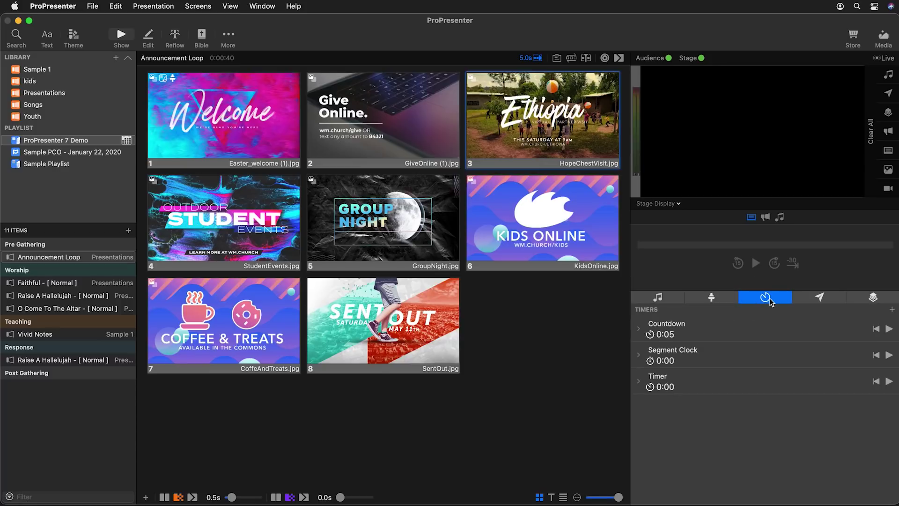
click(889, 355)
mouse_move(682, 361)
mouse_down()
mouse_move(365, 192)
mouse_move(236, 138)
mouse_move(229, 117)
mouse_move(702, 347)
mouse_move(690, 361)
mouse_move(674, 313)
mouse_move(675, 382)
mouse_move(674, 365)
mouse_up()
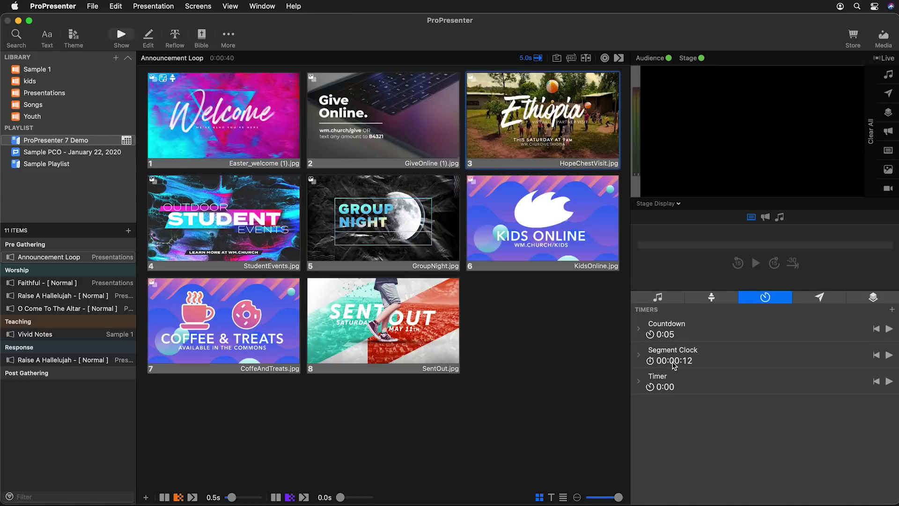
Examine the Segment Clock's settings and available timer types, keep Elapsed Time, and collapse its details
click(639, 356)
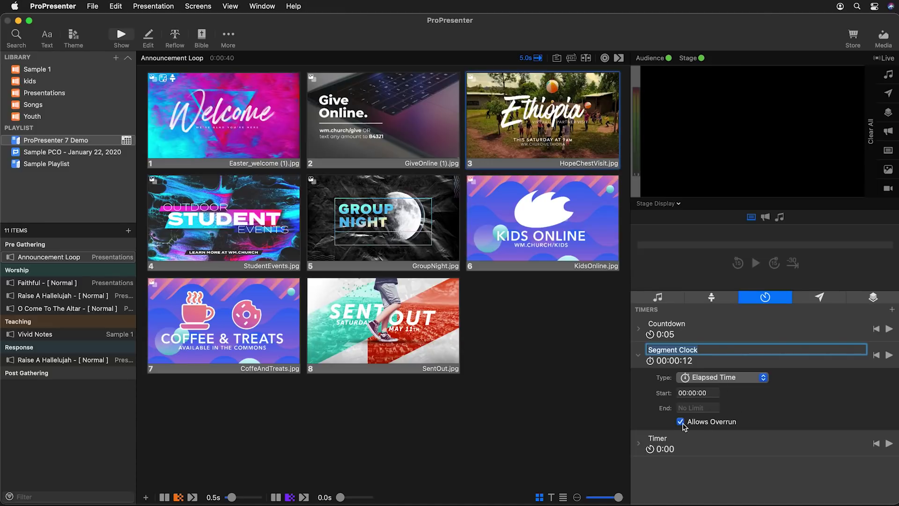
click(726, 377)
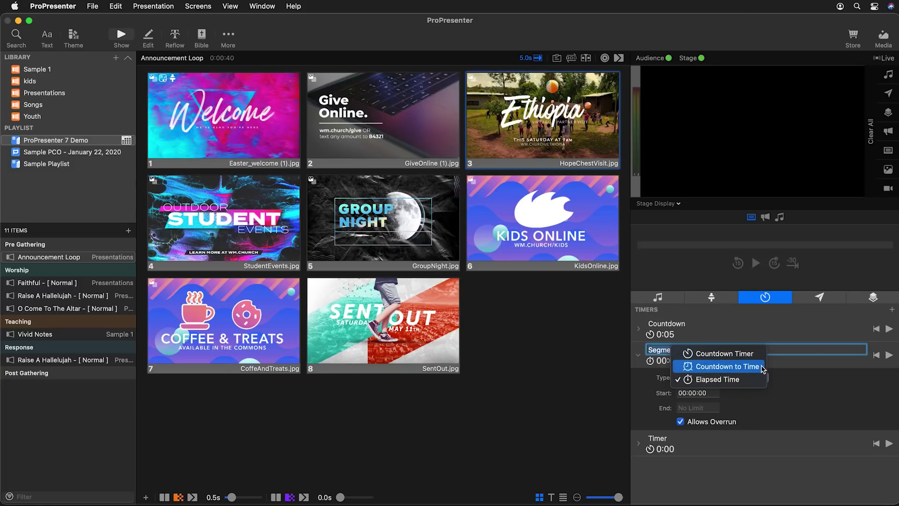
click(761, 379)
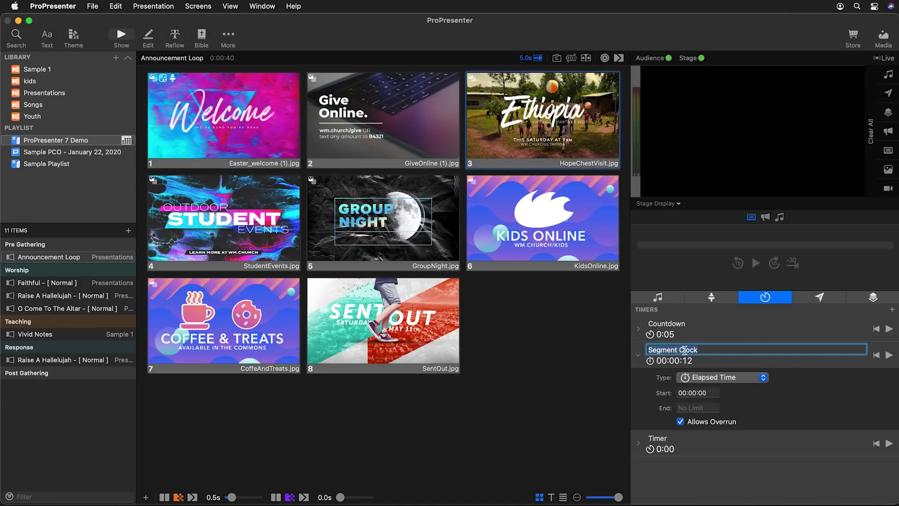
click(639, 356)
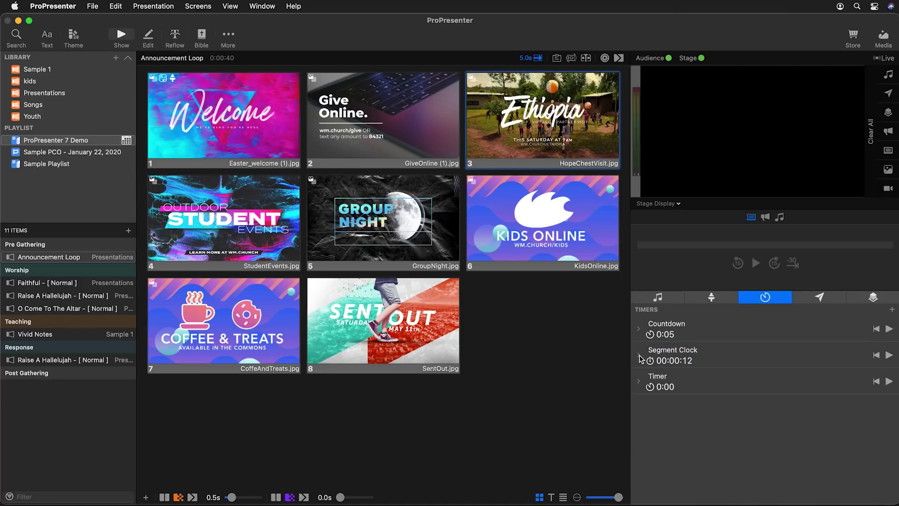
Examine the Kids message's text, token, template and dismiss settings in the message details
click(823, 299)
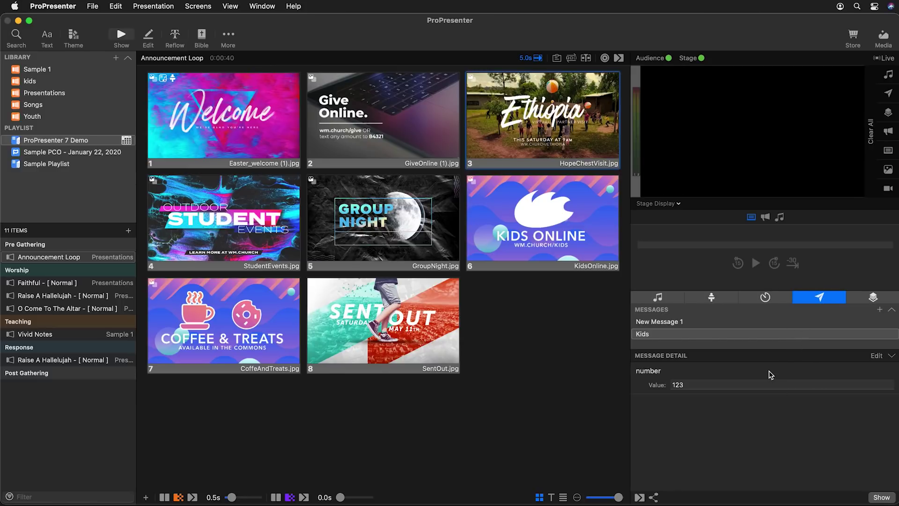
click(879, 357)
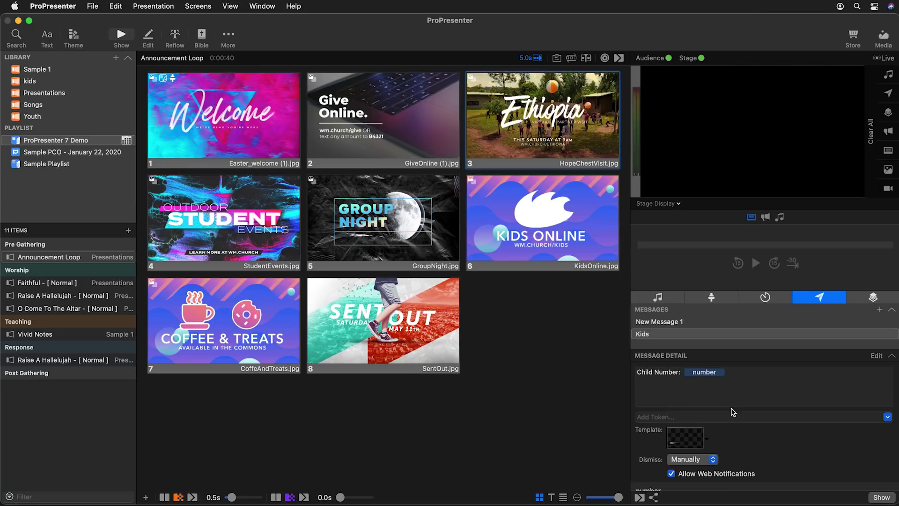
scroll(733, 426, down, 2)
scroll(734, 427, up, 2)
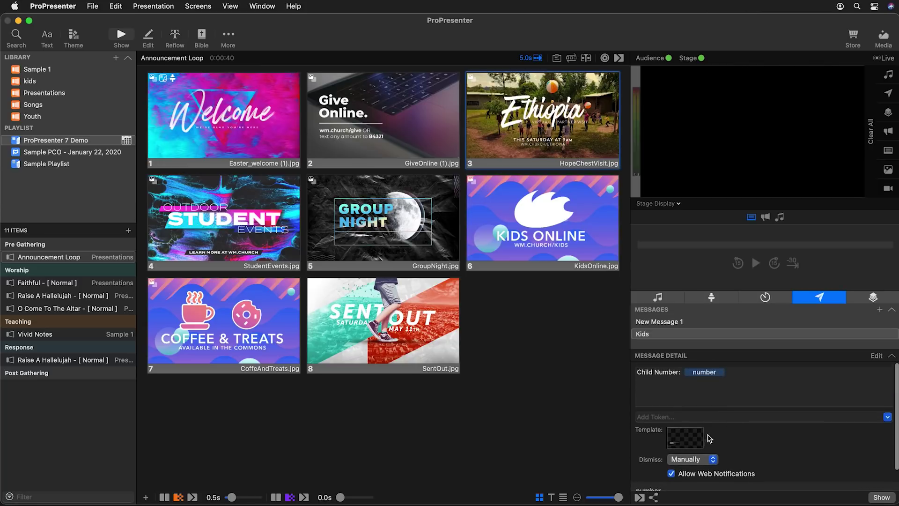
scroll(700, 443, down, 2)
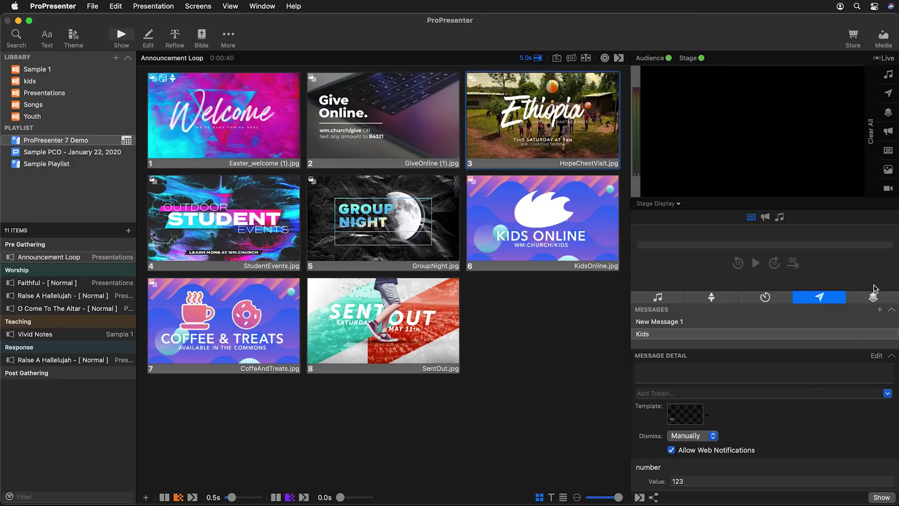
Show the props, send the first Vivid Notes slide live and switch the preview to Main Output
click(873, 297)
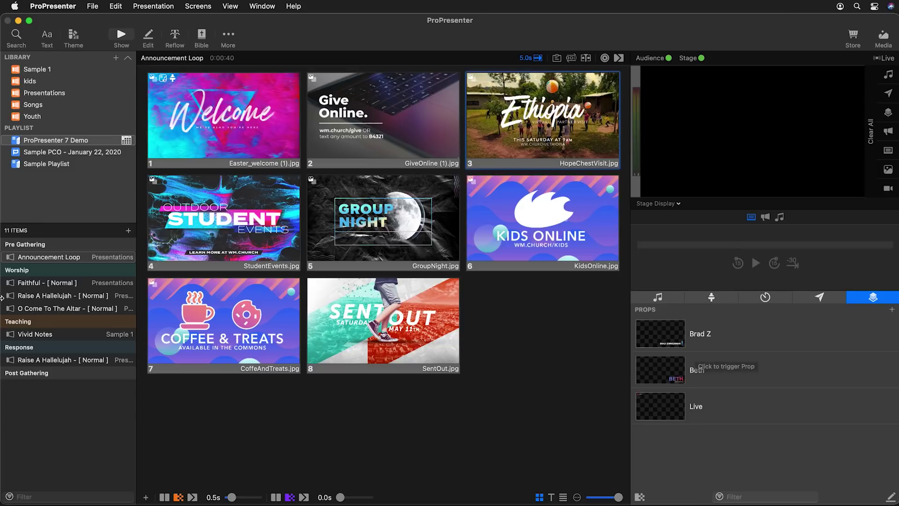
click(32, 336)
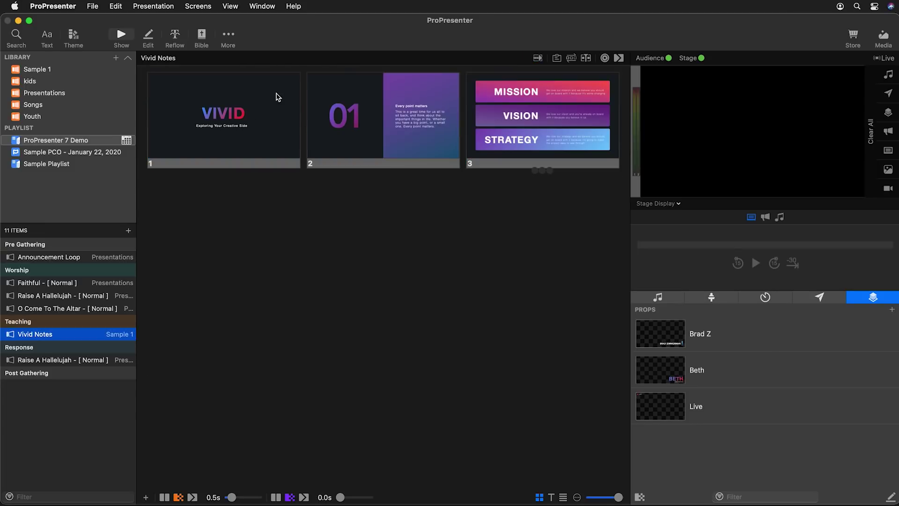
key(space)
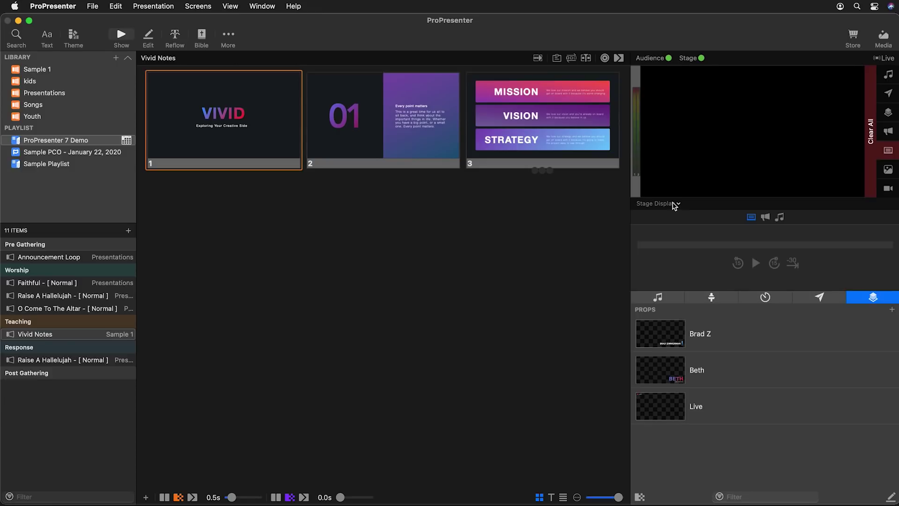
click(665, 205)
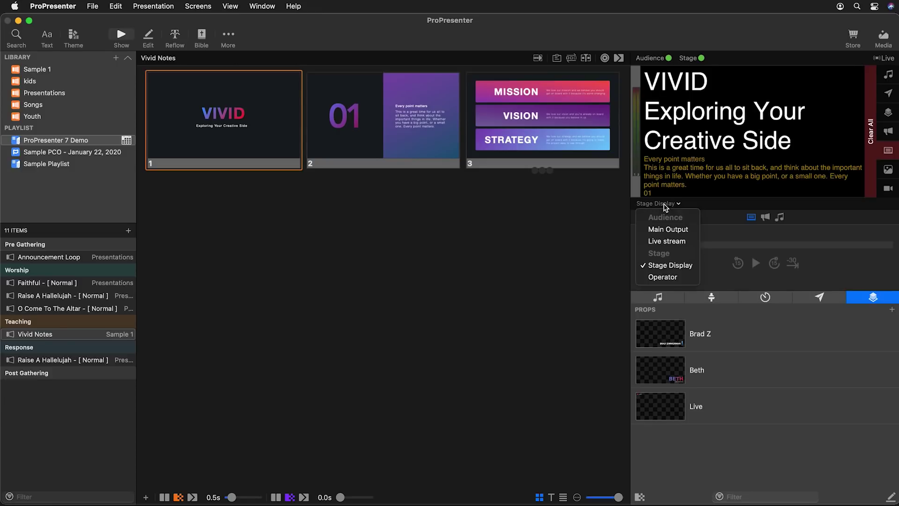
click(667, 229)
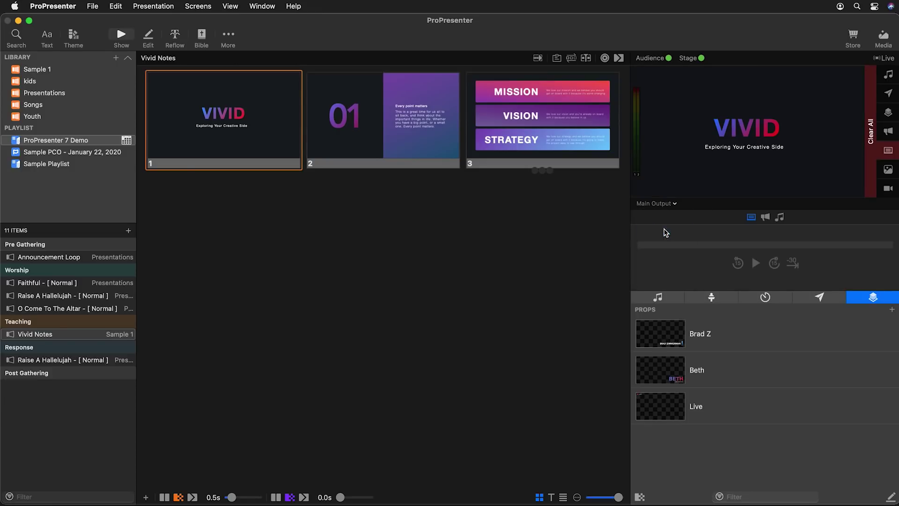
Overlay the first speaker-name prop on the output, advance Vivid Notes to slide 2 and clear the prop
click(666, 341)
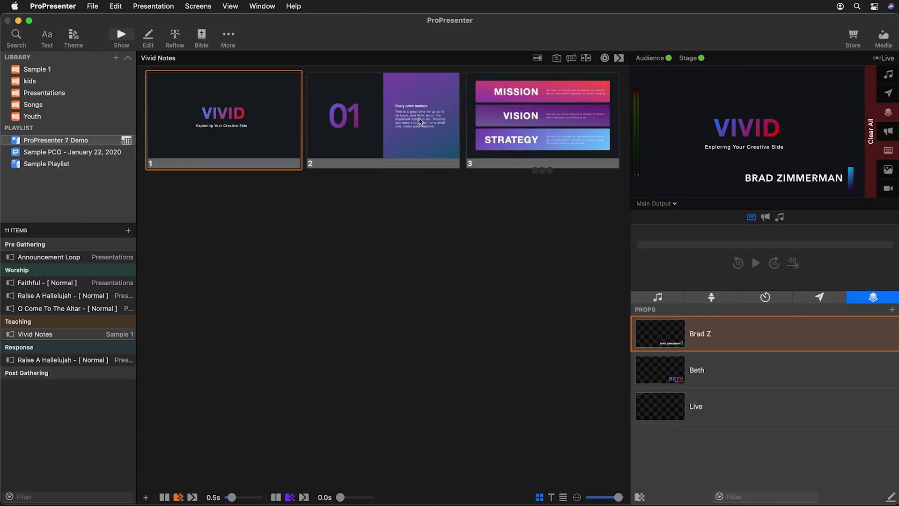
click(386, 116)
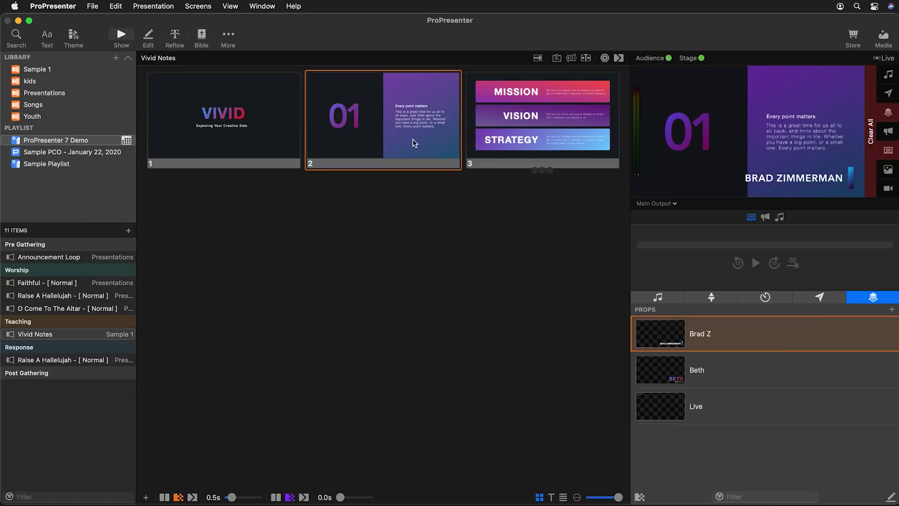
click(758, 335)
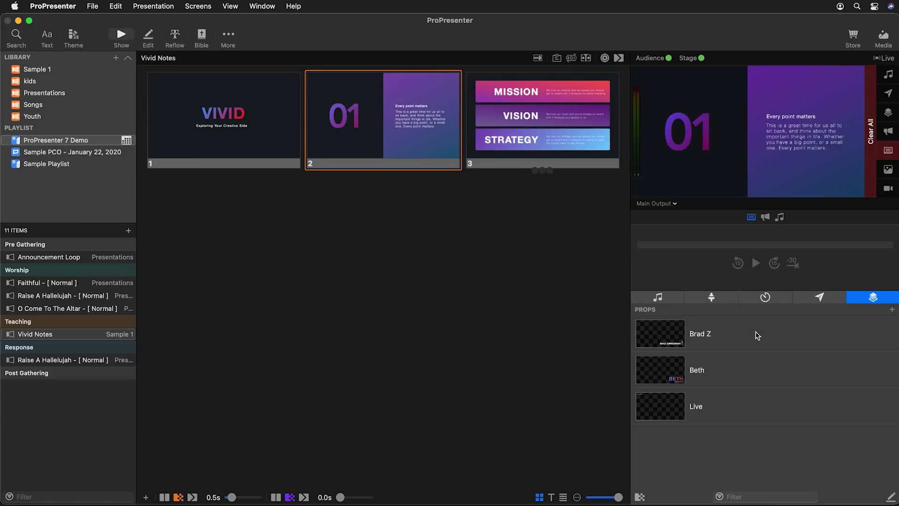
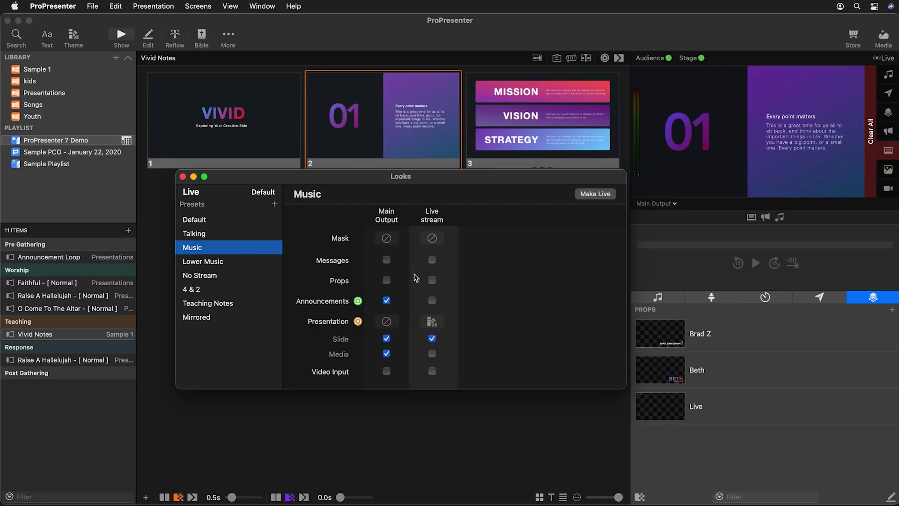
Duplicate the Music look and set the copy's Live stream presentation theme to Black Bars from the Lower 3rd group
right_click(207, 253)
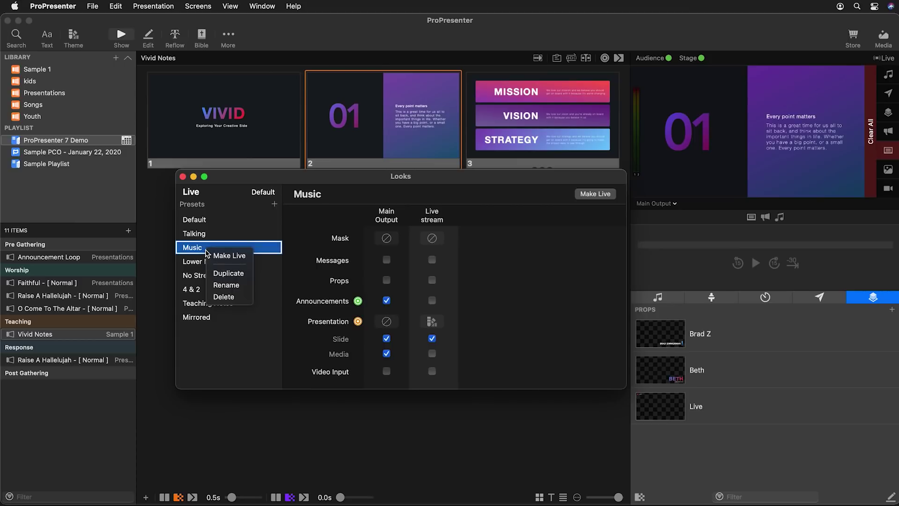
click(224, 276)
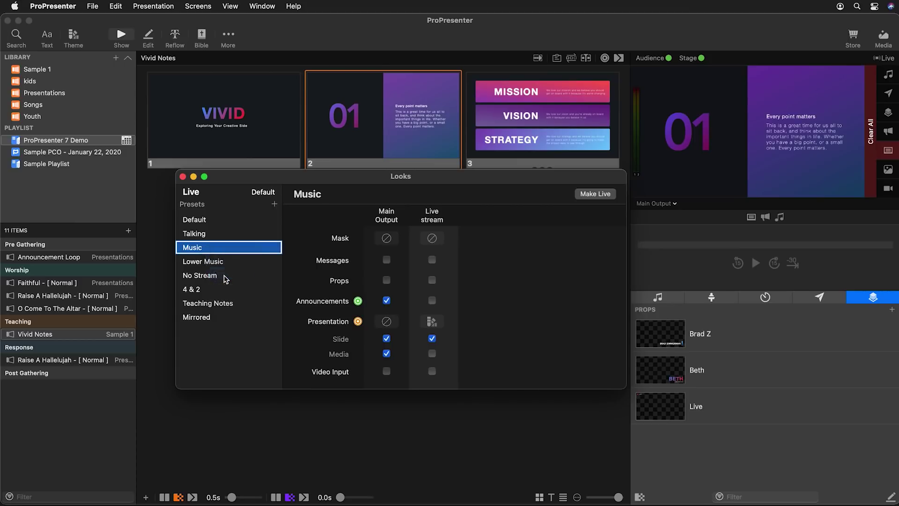
click(215, 265)
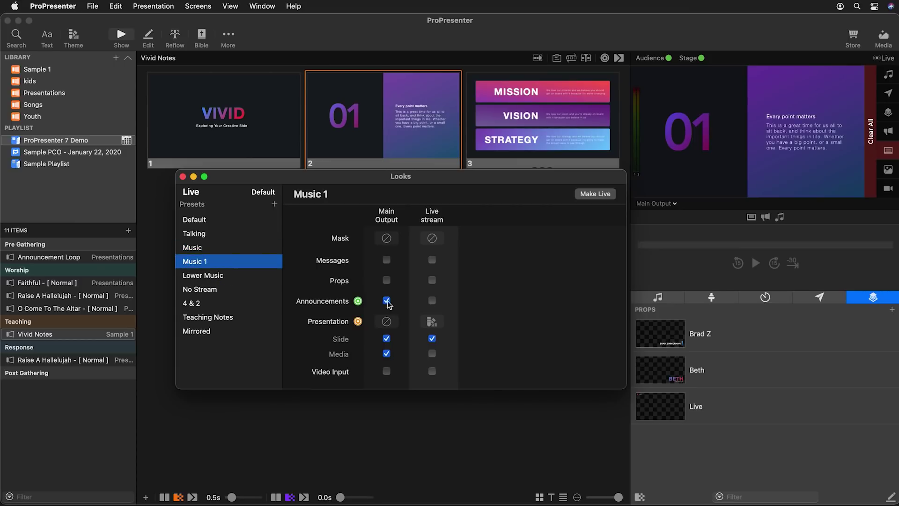
click(432, 321)
mouse_move(471, 377)
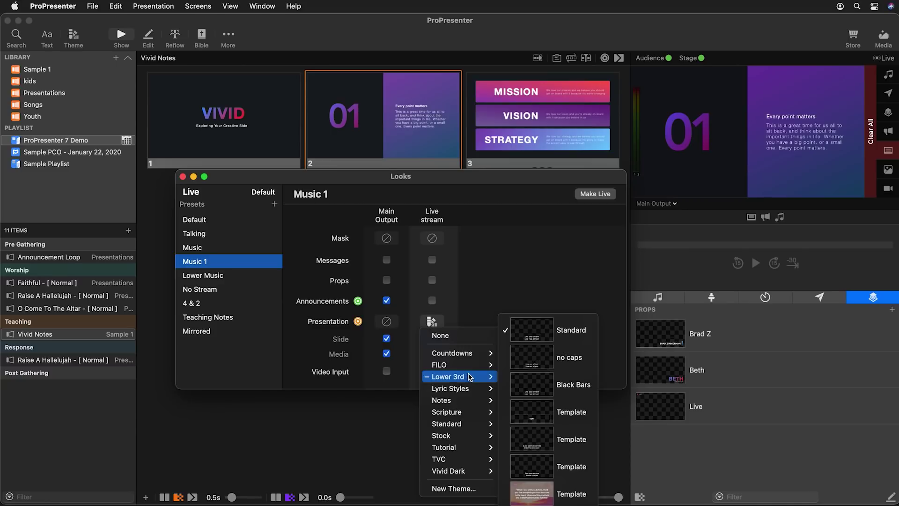
click(549, 390)
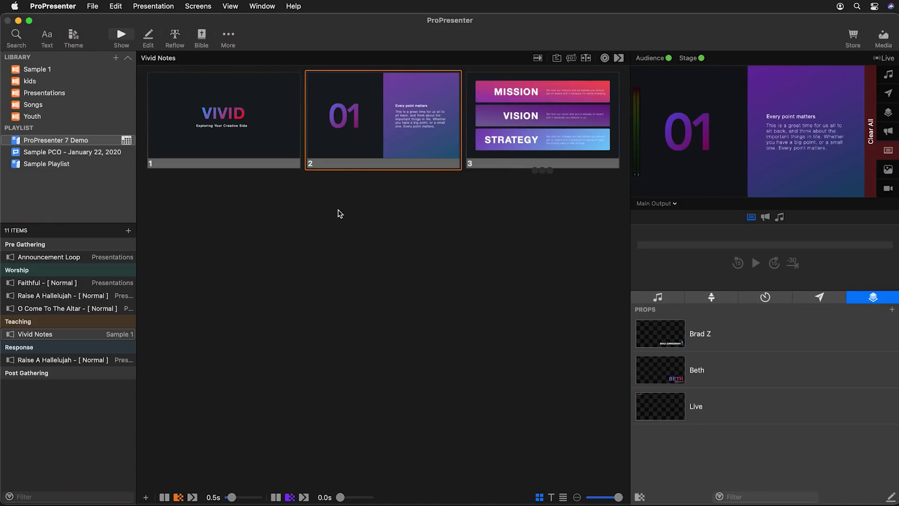
Review the slide templates in the Vivid Dark theme without applying one
click(73, 35)
mouse_move(99, 169)
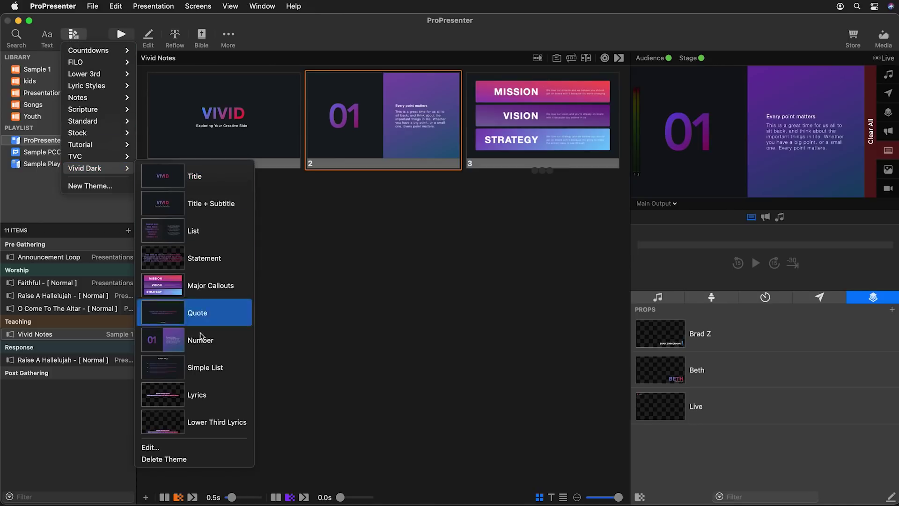
click(331, 350)
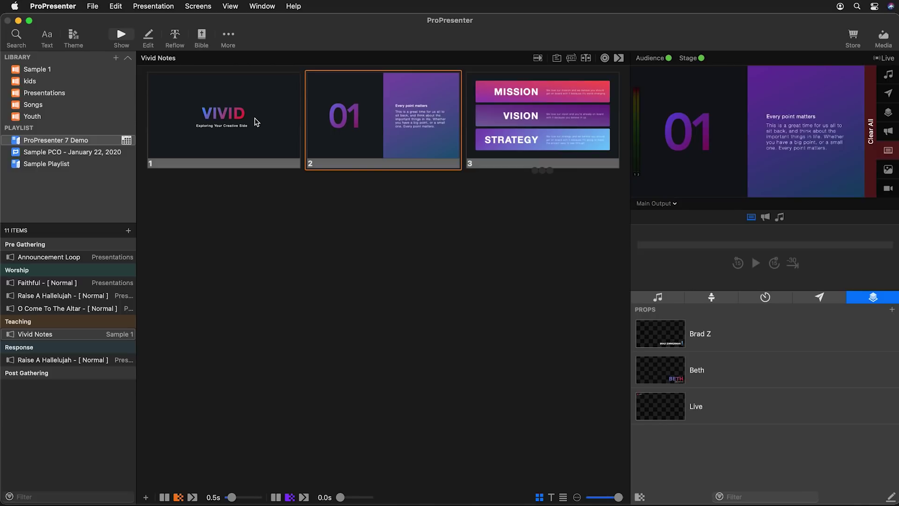
Open slide 2 of Vivid Notes in the editor and show the fill type options for the "01" number text
click(149, 37)
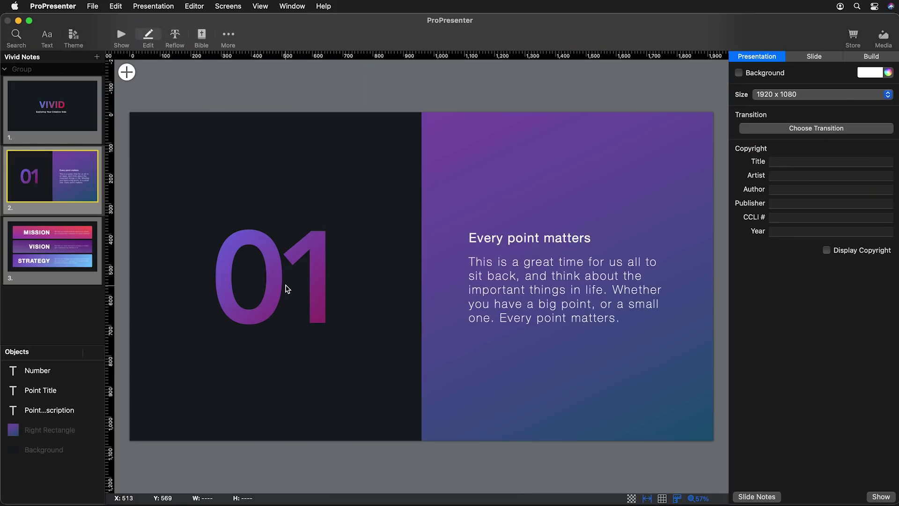
click(287, 289)
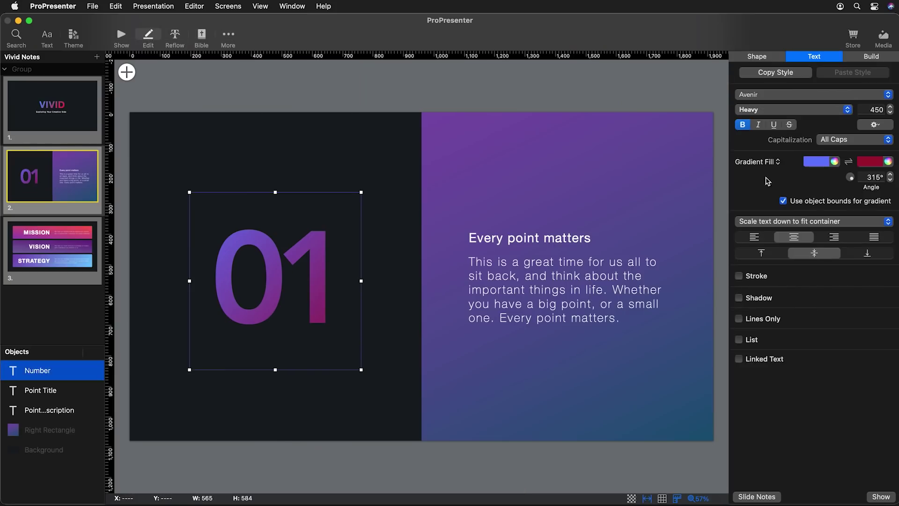
click(765, 159)
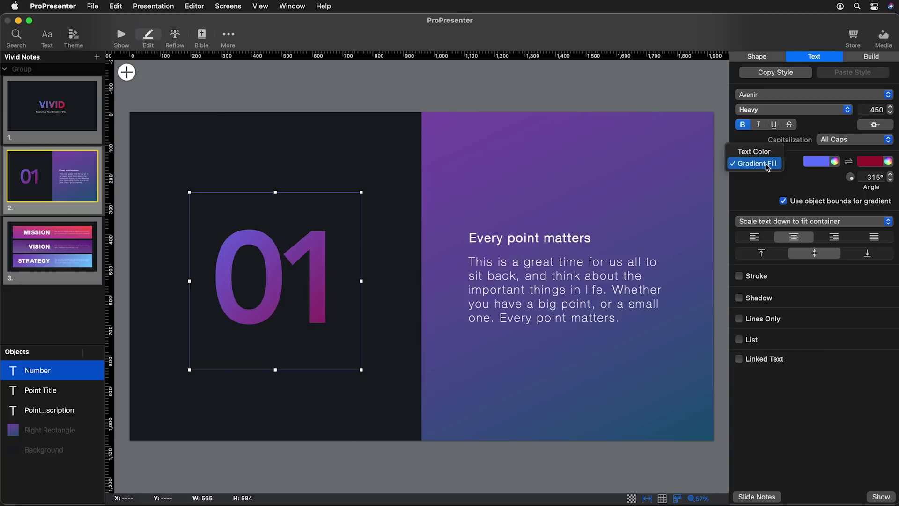